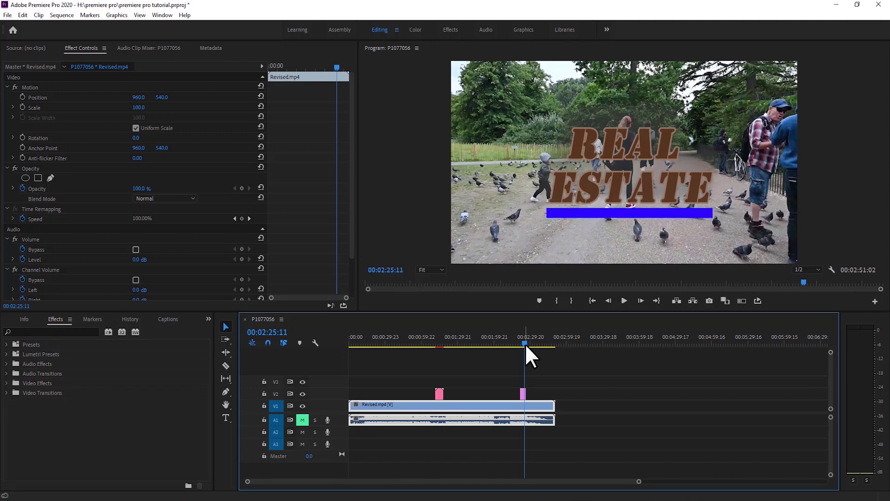
Step: Jump to the park shot at 01:37:15, select Revised.mp4, and pick its Opacity effect
{"action": "left_click", "coordinate": [466, 340]}
{"action": "left_click", "coordinate": [471, 405]}
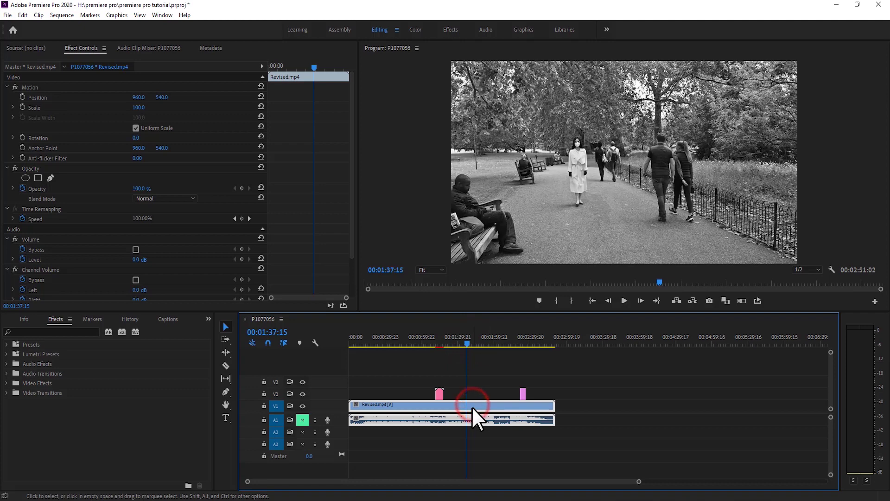
{"action": "left_click", "coordinate": [492, 372]}
{"action": "left_click", "coordinate": [488, 406]}
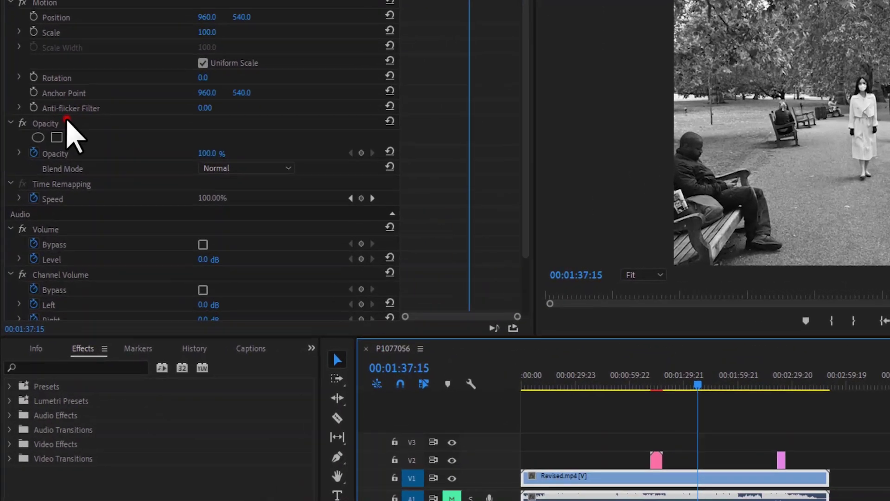
{"action": "left_click", "coordinate": [48, 168]}
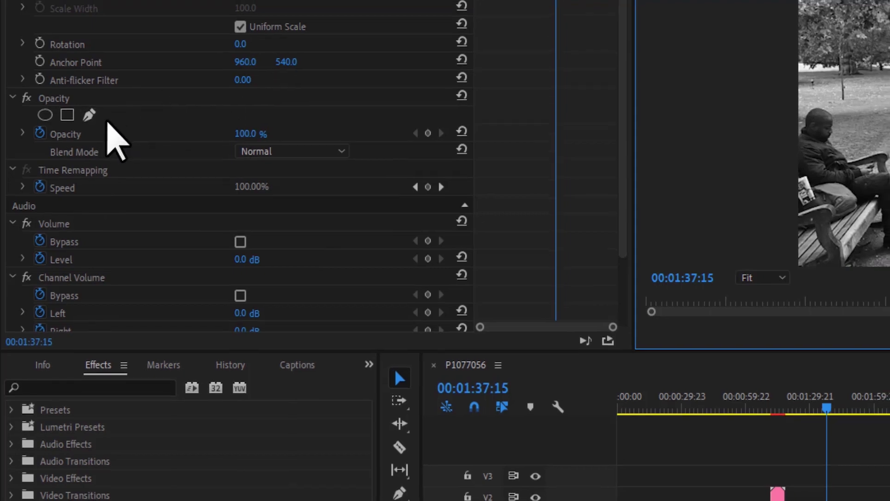
Step: Draw a closed Pen mask around the two walkers on the right and make it Inverted
{"action": "left_click", "coordinate": [89, 114]}
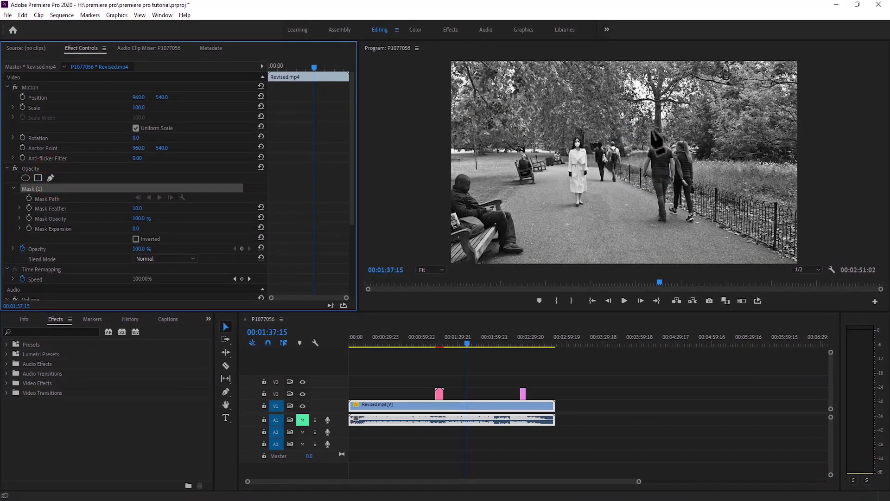
{"action": "left_click", "coordinate": [652, 129]}
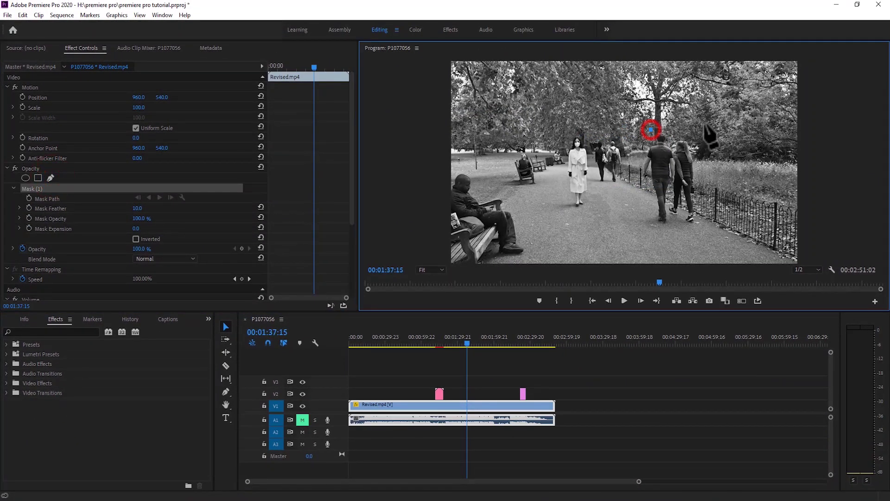
{"action": "left_click", "coordinate": [689, 130]}
{"action": "left_click", "coordinate": [698, 148]}
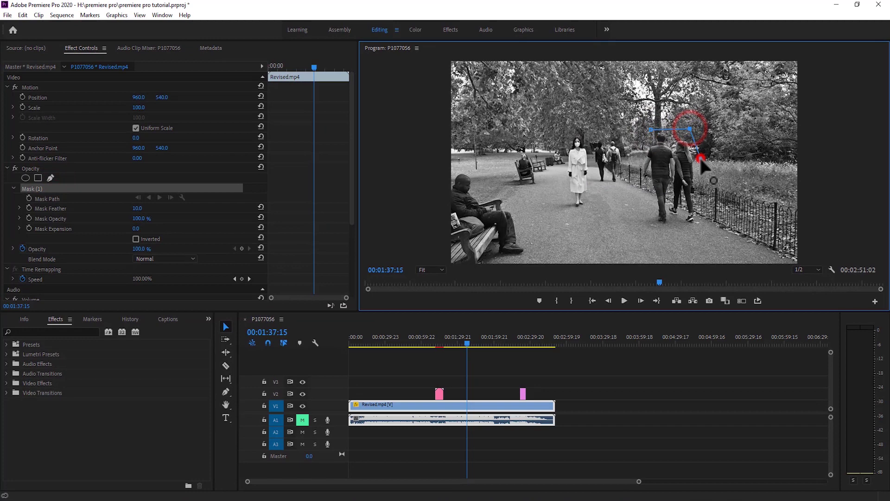
{"action": "left_click", "coordinate": [702, 216]}
{"action": "left_click", "coordinate": [677, 228]}
{"action": "left_click", "coordinate": [649, 222]}
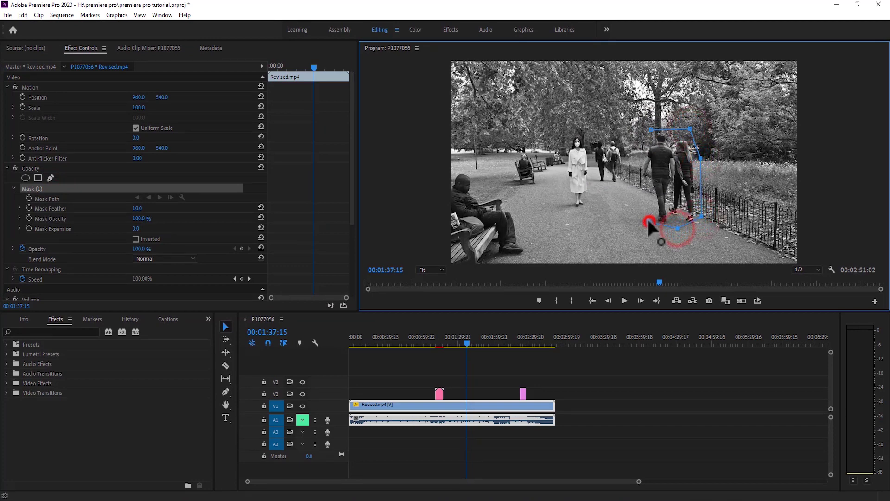
{"action": "left_click", "coordinate": [630, 172]}
{"action": "left_click", "coordinate": [652, 129]}
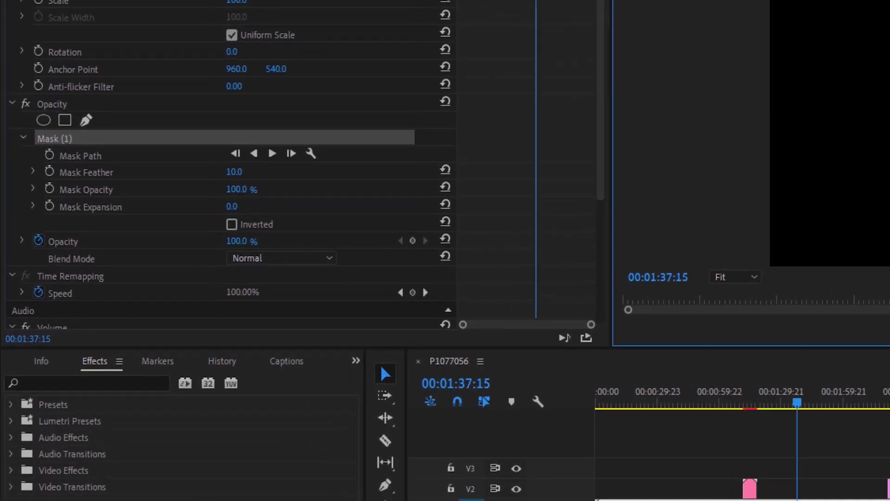
{"action": "left_click", "coordinate": [141, 238]}
{"action": "type", "text": "key"}
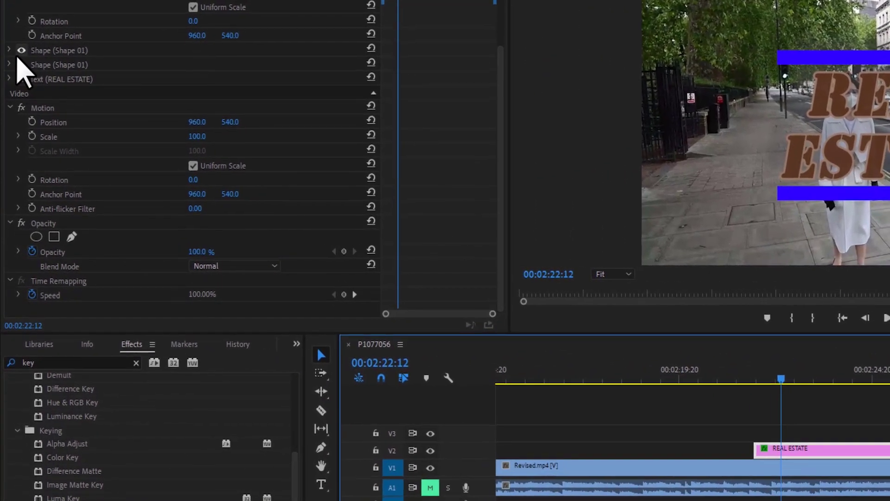
Step: Turn off visibility of the top bar's Shape 01 layer and the REAL ESTATE text layer
{"action": "left_click", "coordinate": [15, 112]}
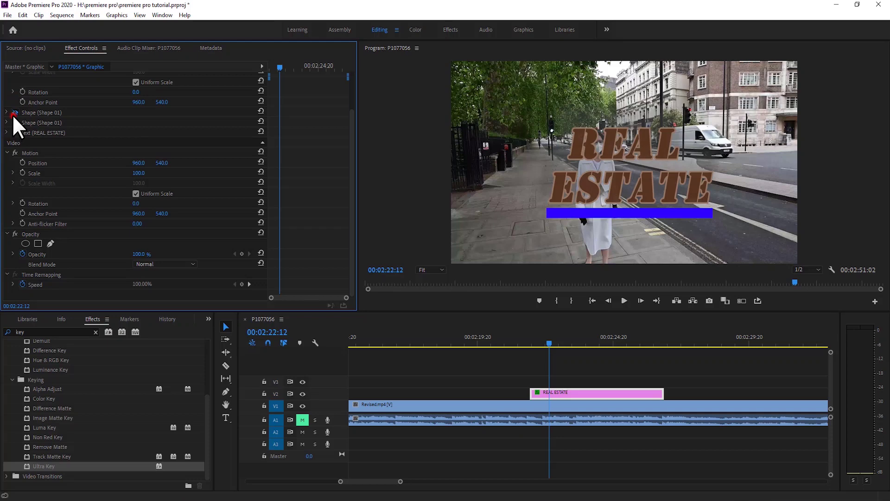
{"action": "left_click", "coordinate": [14, 112]}
{"action": "left_click", "coordinate": [46, 112]}
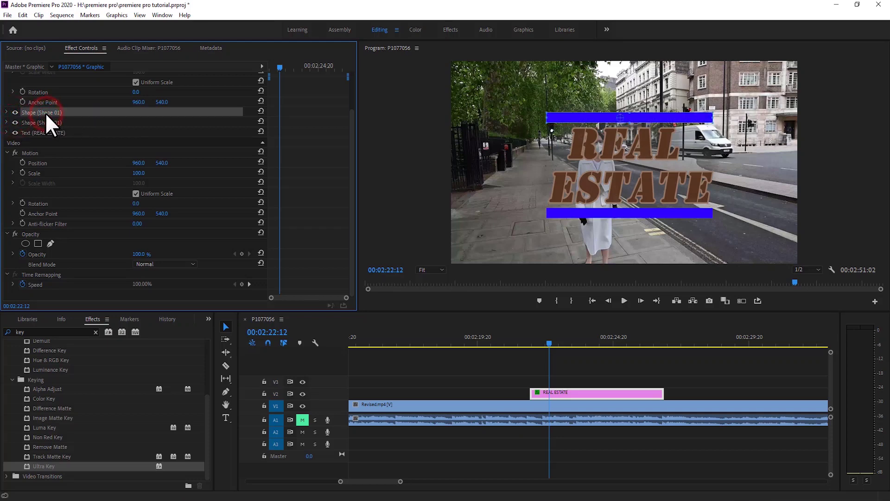
{"action": "key", "text": "Delete"}
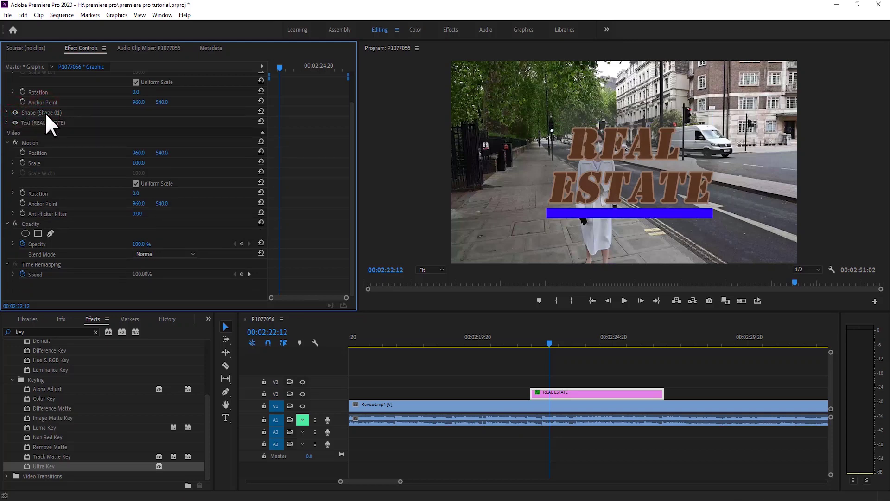
{"action": "key", "text": "ctrl+z"}
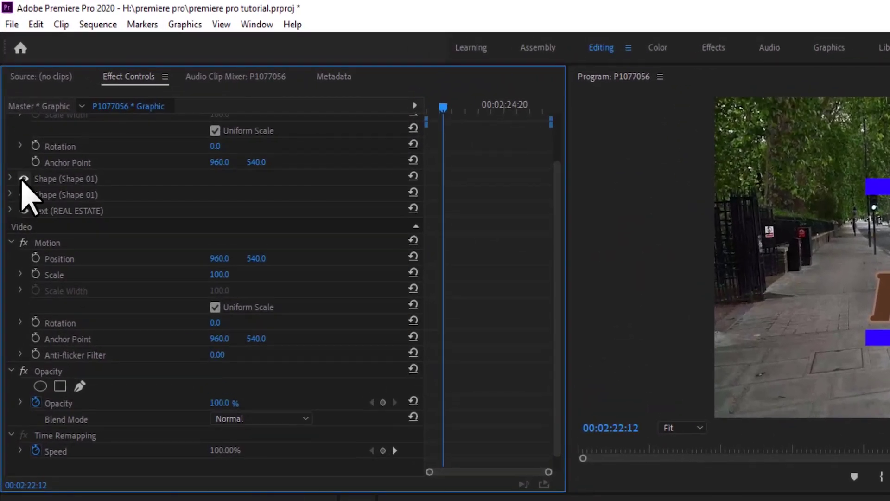
{"action": "left_click", "coordinate": [24, 179]}
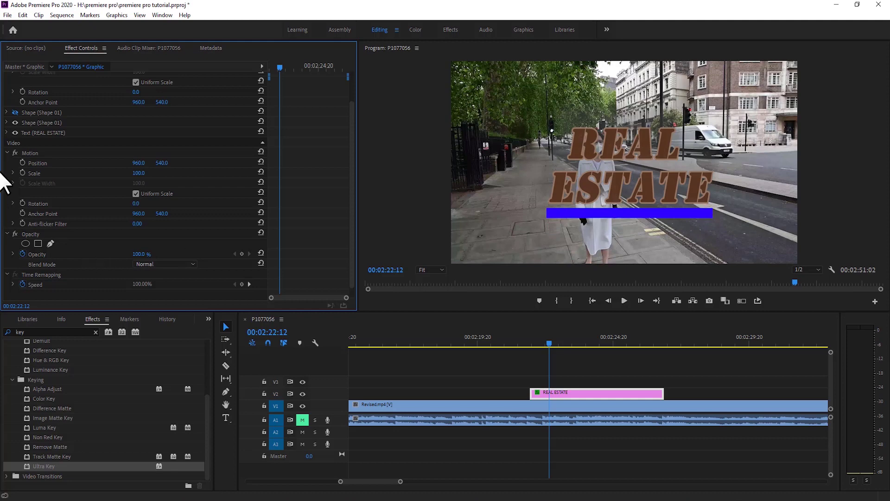
{"action": "left_click", "coordinate": [15, 132]}
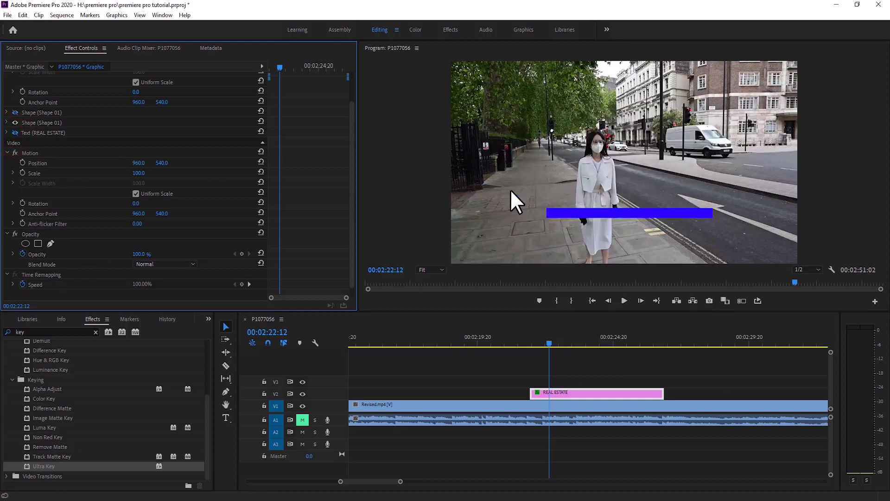
{"action": "left_click_drag", "start_coordinate": [603, 200], "coordinate": [542, 344]}
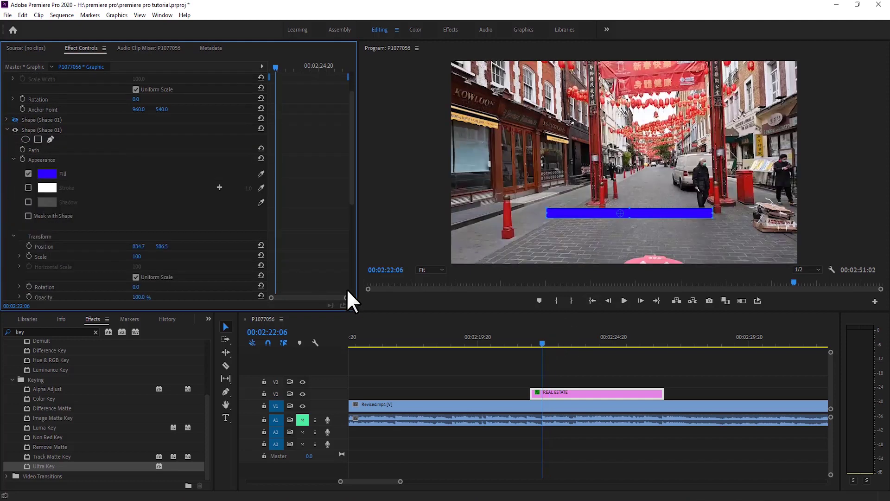
Step: Fit a rectangular mask around the lower blue bar and set a Mask Path keyframe at 00:02:22:06
{"action": "left_click", "coordinate": [38, 140]}
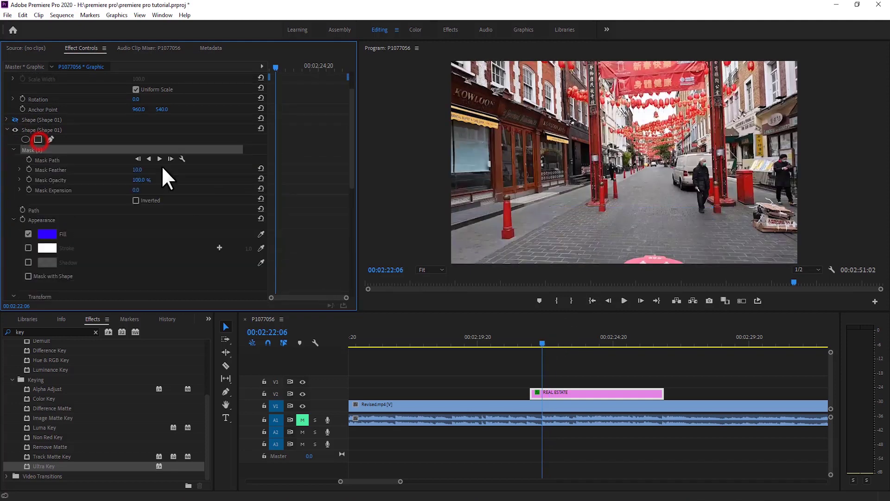
{"action": "left_click_drag", "start_coordinate": [606, 186], "coordinate": [681, 182]}
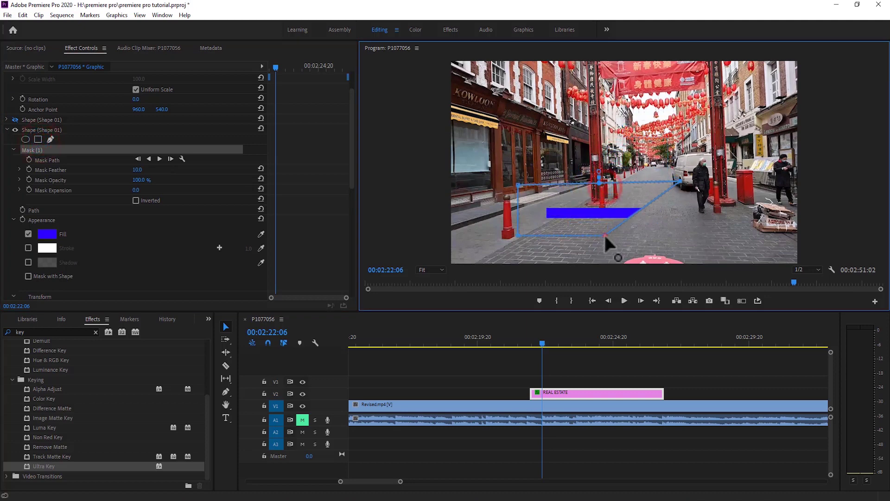
{"action": "left_click_drag", "start_coordinate": [605, 235], "coordinate": [705, 239]}
{"action": "left_click_drag", "start_coordinate": [681, 182], "coordinate": [746, 176]}
{"action": "left_click_drag", "start_coordinate": [706, 238], "coordinate": [738, 240]}
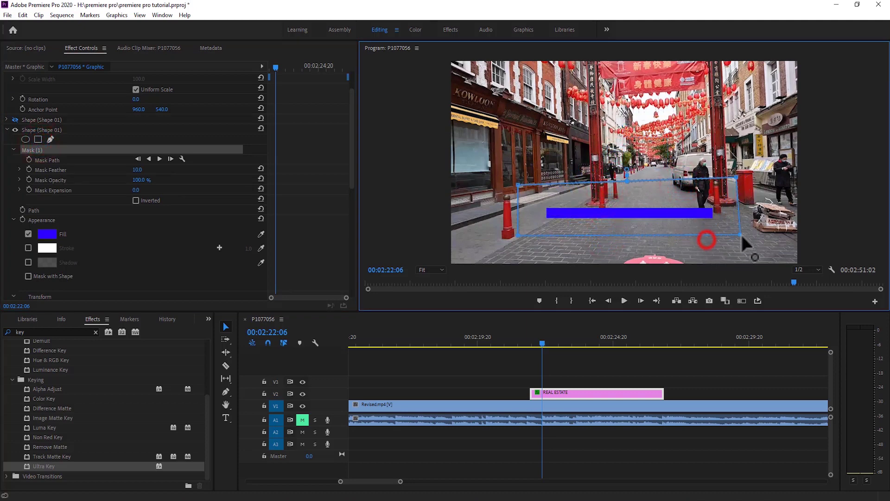
{"action": "left_click_drag", "start_coordinate": [747, 176], "coordinate": [717, 183]}
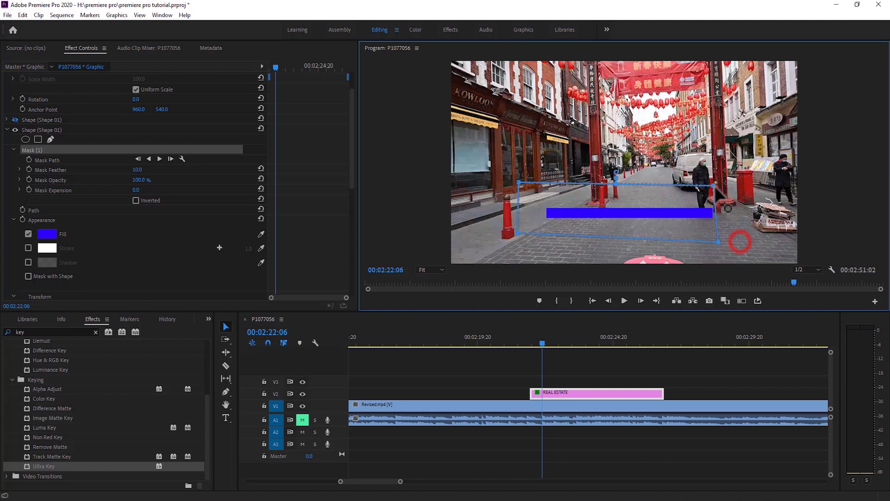
{"action": "left_click_drag", "start_coordinate": [739, 240], "coordinate": [718, 241]}
{"action": "left_click_drag", "start_coordinate": [517, 232], "coordinate": [518, 239]}
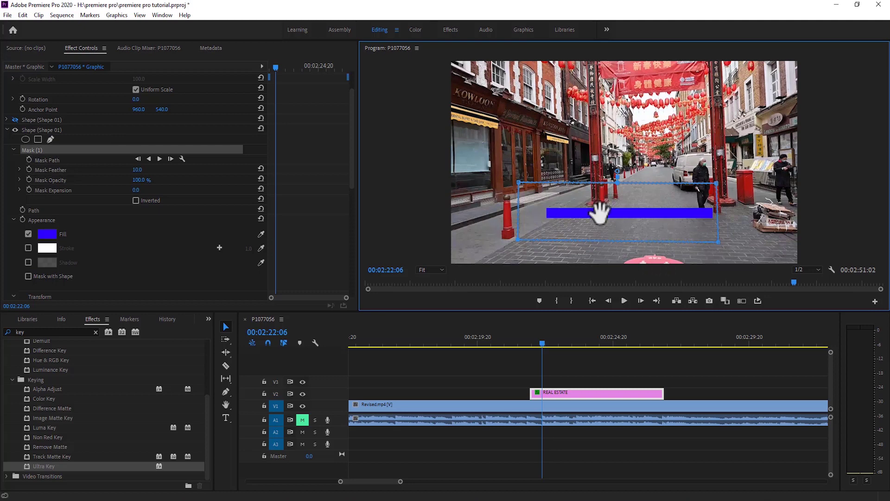
{"action": "left_click", "coordinate": [29, 159]}
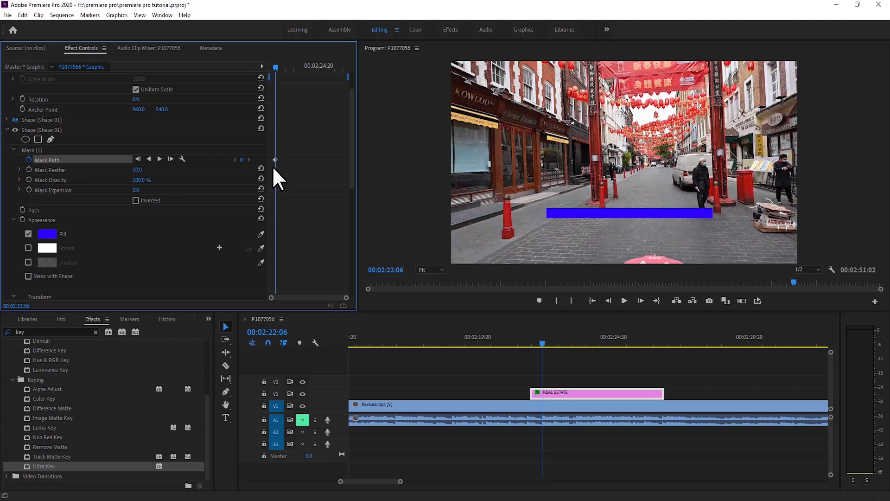
{"action": "left_click", "coordinate": [546, 391]}
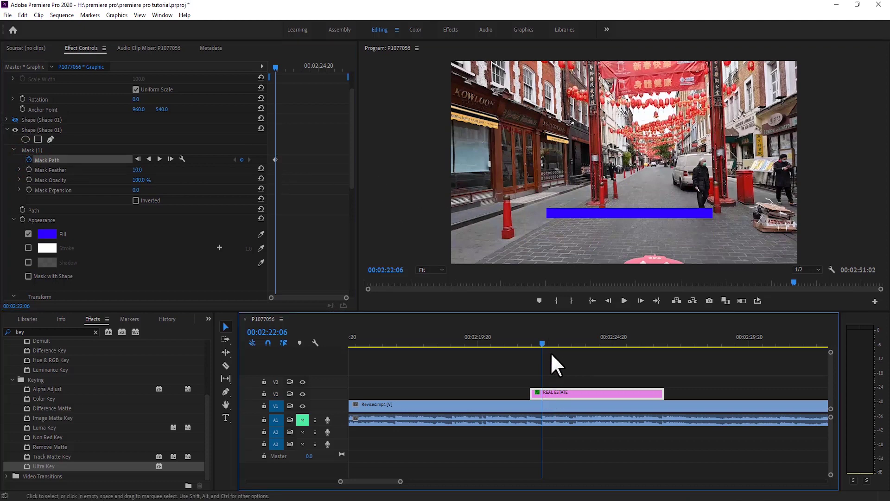
Step: At 00:02:21:19, slide the bar's Mask (1) left so the blue bar is hidden
{"action": "left_click_drag", "start_coordinate": [540, 340], "coordinate": [530, 340]}
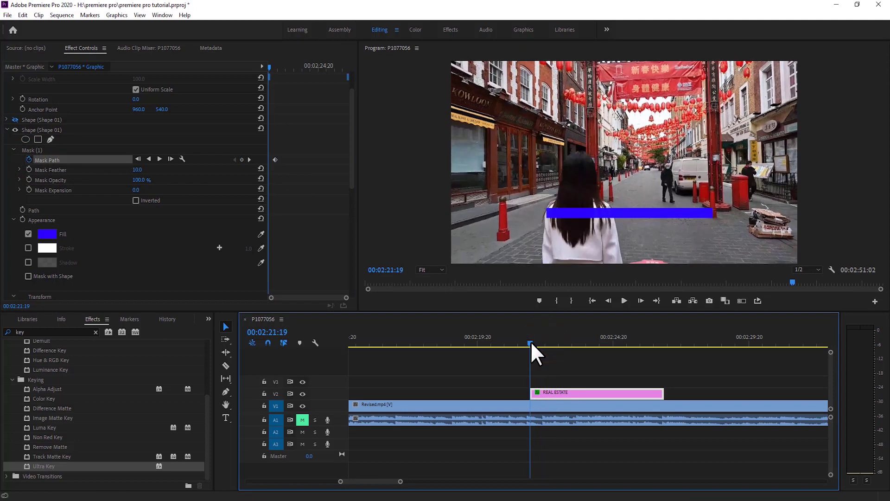
{"action": "left_click", "coordinate": [67, 150]}
{"action": "left_click", "coordinate": [665, 212]}
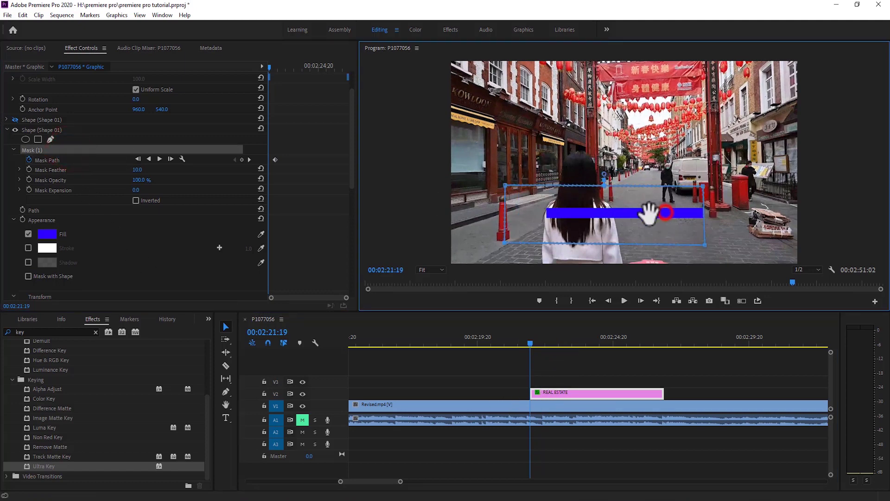
{"action": "left_click_drag", "start_coordinate": [649, 213], "coordinate": [496, 211]}
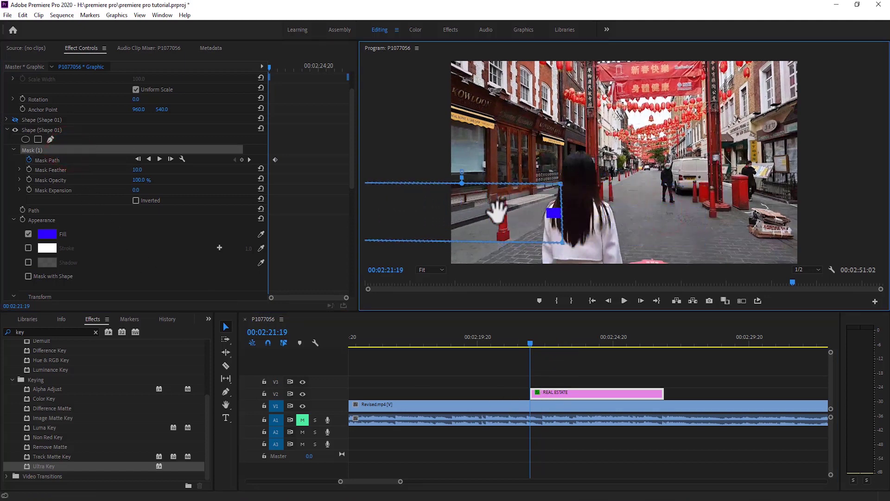
Step: Select the REAL ESTATE clip and preview the blue bar's wipe-in
{"action": "left_click", "coordinate": [546, 373]}
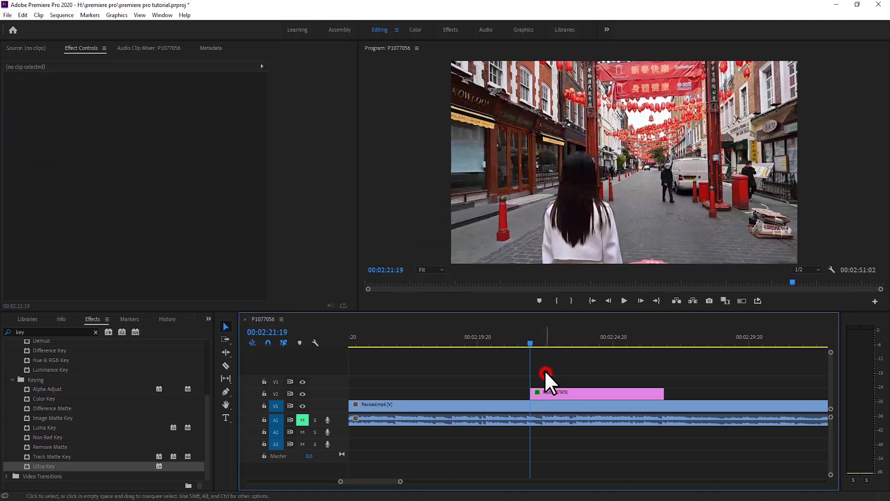
{"action": "left_click", "coordinate": [537, 389]}
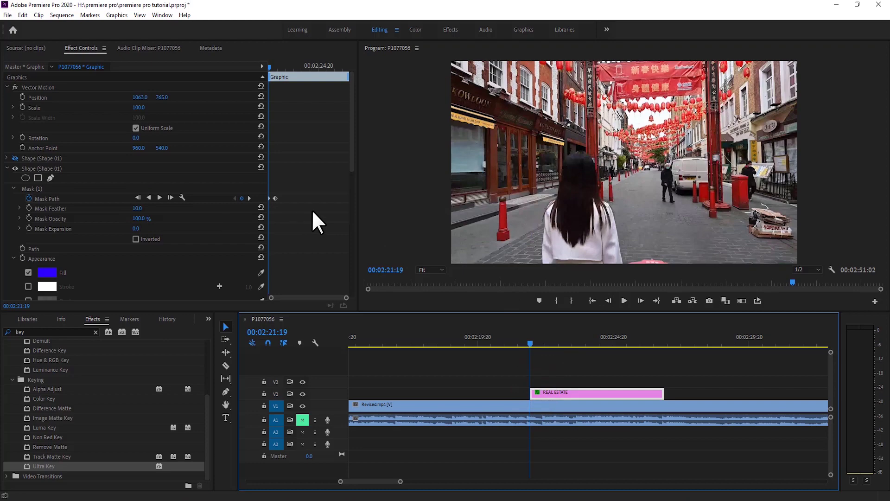
{"action": "key", "text": "space"}
{"action": "left_click", "coordinate": [531, 340]}
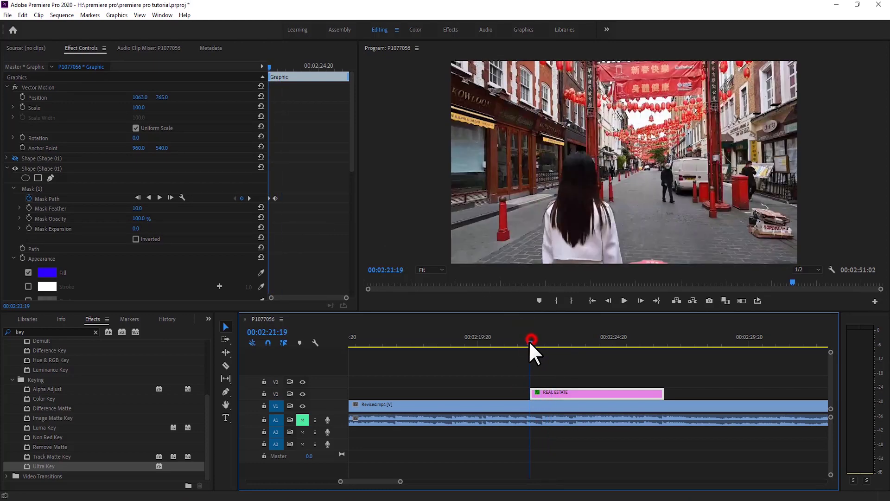
{"action": "left_click", "coordinate": [524, 341]}
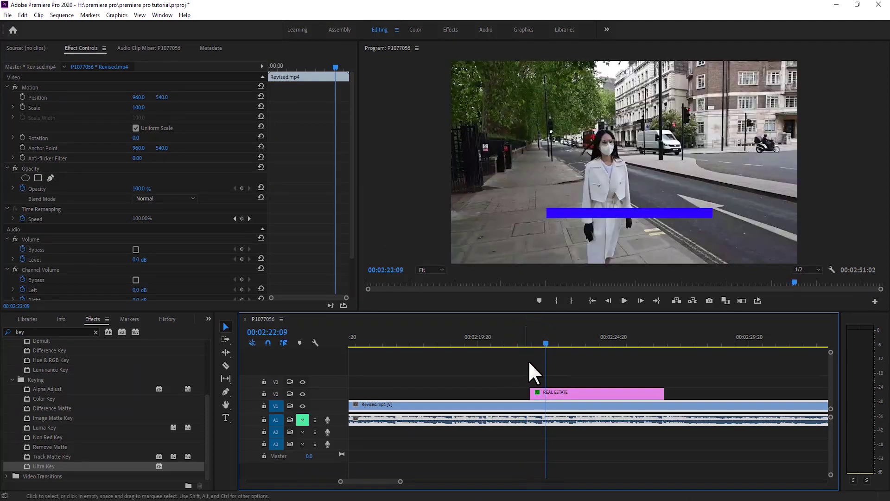
Step: Shift the bar's Mask Path keyframe slightly later and preview the graphic
{"action": "left_click", "coordinate": [539, 393]}
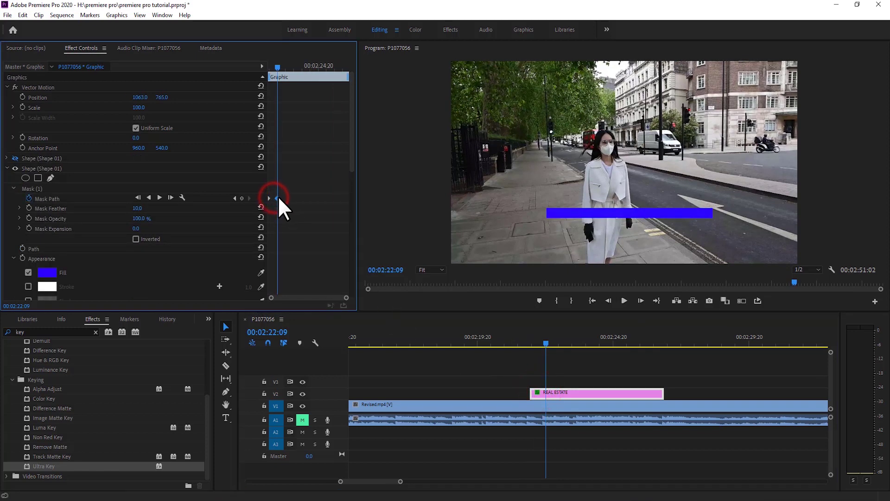
{"action": "left_click_drag", "start_coordinate": [278, 198], "coordinate": [284, 199]}
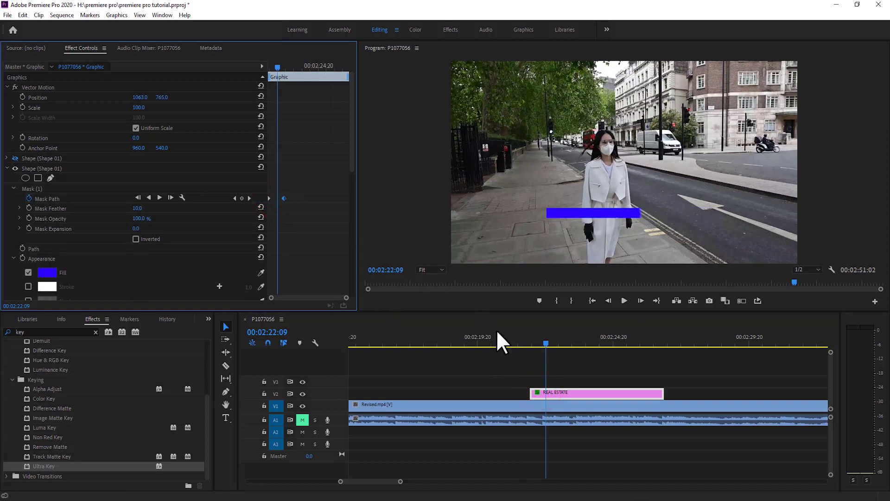
{"action": "left_click", "coordinate": [518, 343]}
{"action": "key", "text": "space"}
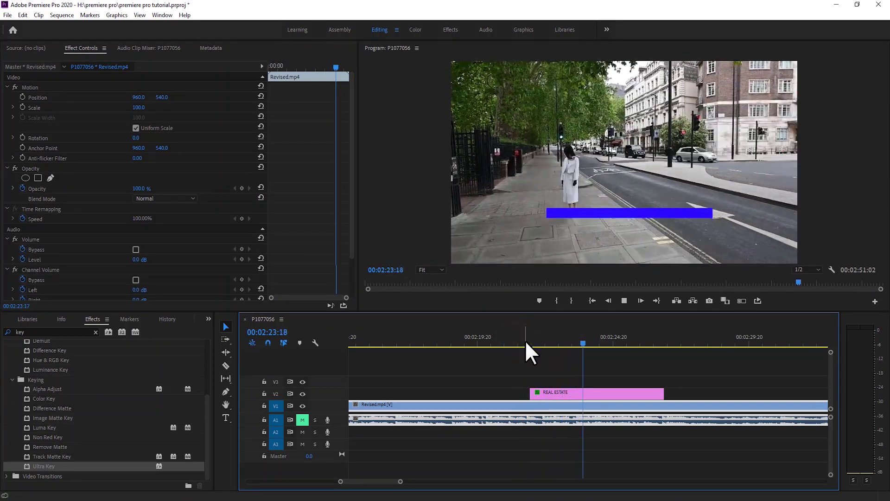
{"action": "left_click", "coordinate": [525, 344]}
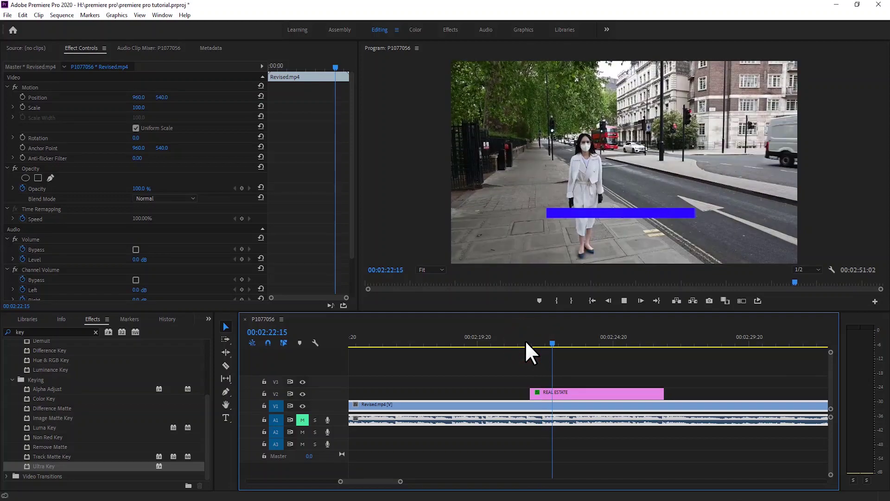
{"action": "key", "text": "space"}
{"action": "mouse_move", "coordinate": [526, 343]}
{"action": "left_mouse_down"}
{"action": "mouse_move", "coordinate": [553, 355]}
{"action": "mouse_move", "coordinate": [531, 355]}
{"action": "mouse_move", "coordinate": [556, 361]}
{"action": "left_mouse_up"}
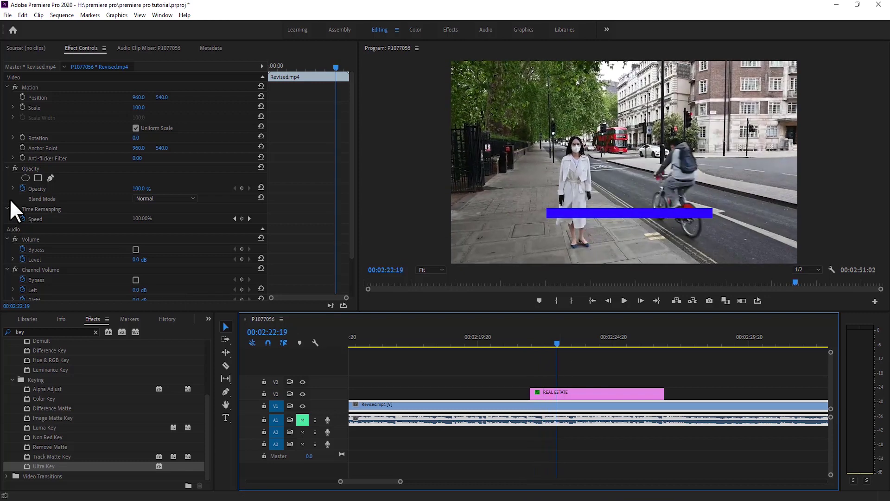
{"action": "scroll", "coordinate": [88, 191], "scroll_direction": "down", "scroll_amount": 2}
{"action": "scroll", "coordinate": [87, 190], "scroll_direction": "up", "scroll_amount": 1}
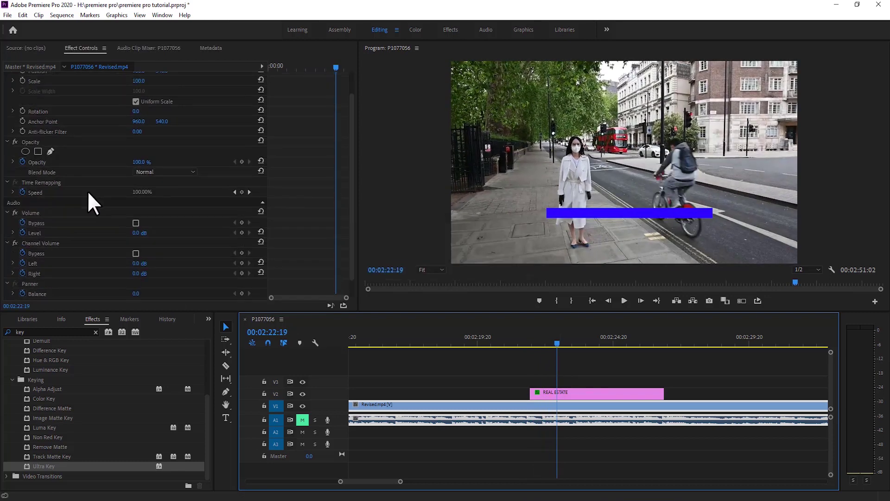
Step: Collapse Shape 01 and turn the REAL ESTATE text layer back on, resting at 00:02:23:10
{"action": "left_click", "coordinate": [566, 394]}
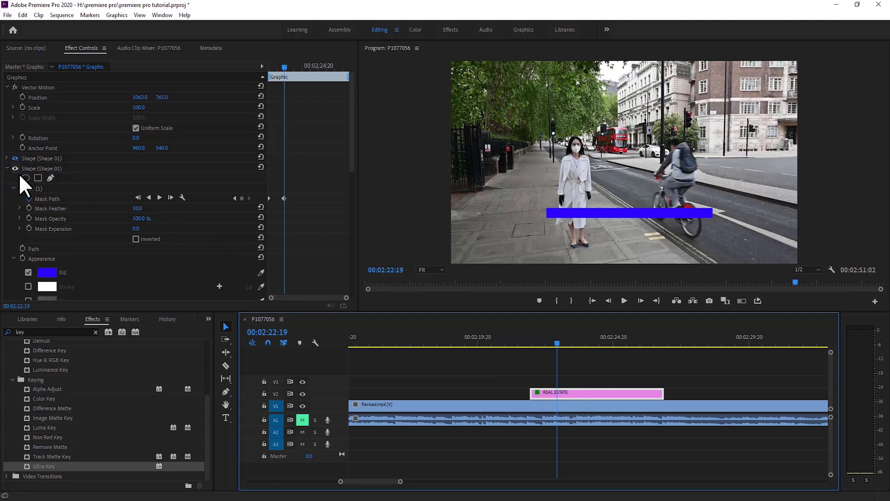
{"action": "left_click", "coordinate": [7, 169]}
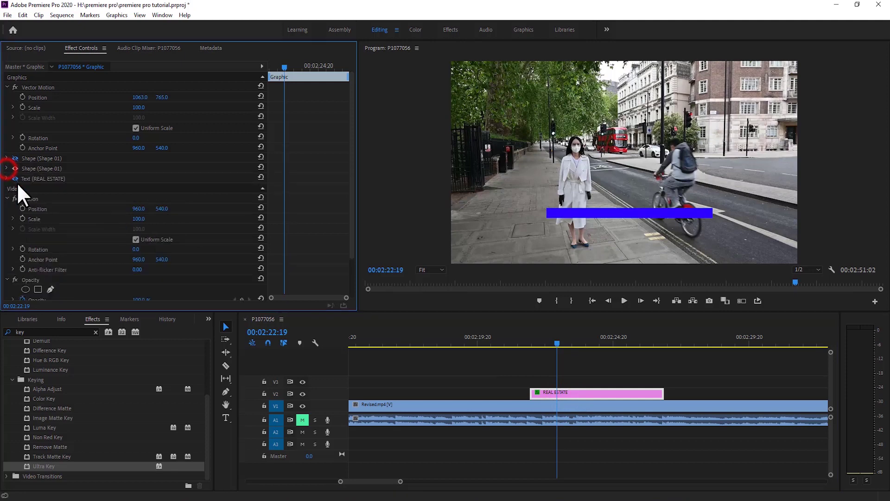
{"action": "left_click", "coordinate": [14, 178]}
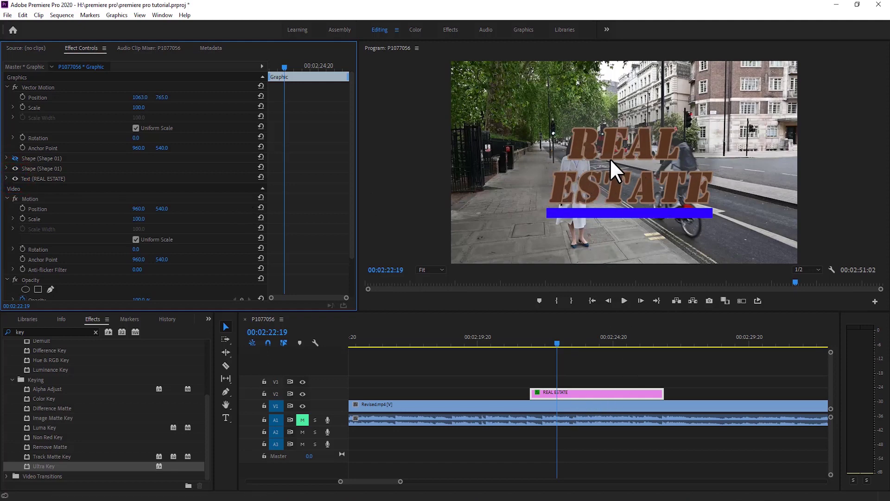
{"action": "left_click", "coordinate": [553, 347]}
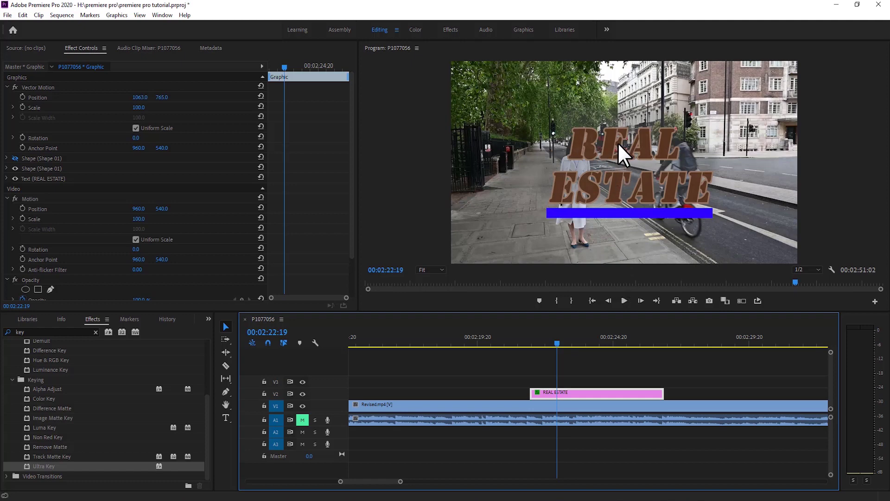
{"action": "left_click", "coordinate": [565, 393]}
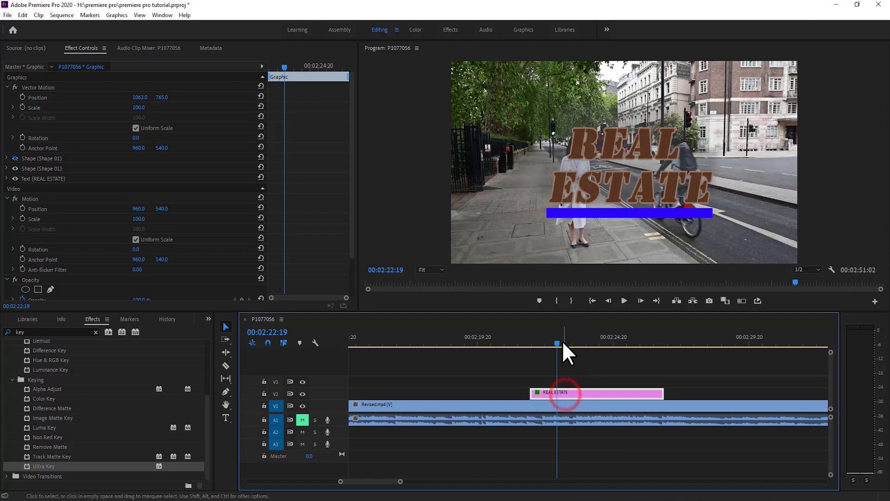
{"action": "left_click_drag", "start_coordinate": [556, 343], "coordinate": [573, 348]}
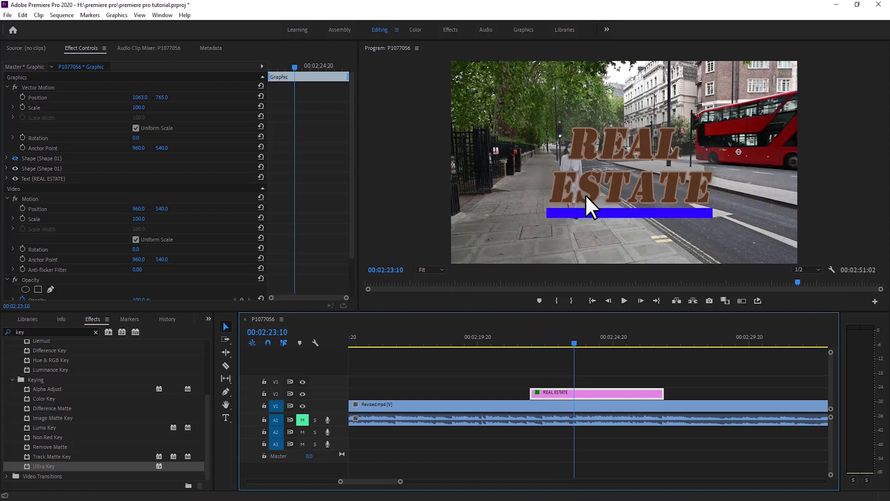
{"action": "left_click", "coordinate": [590, 394]}
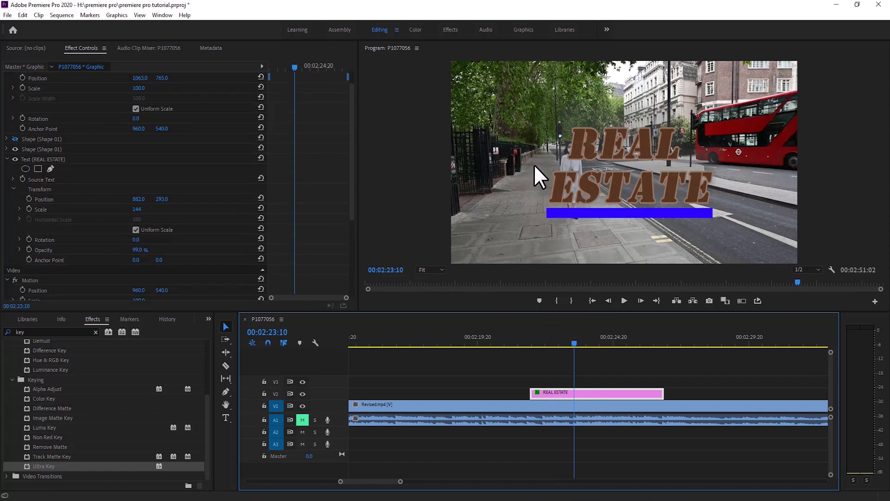
Step: Add a rectangular mask enclosing the full REAL ESTATE title and keyframe its path at 00:02:23:10
{"action": "left_click", "coordinate": [53, 157]}
{"action": "scroll", "coordinate": [55, 172], "scroll_direction": "down", "scroll_amount": 1}
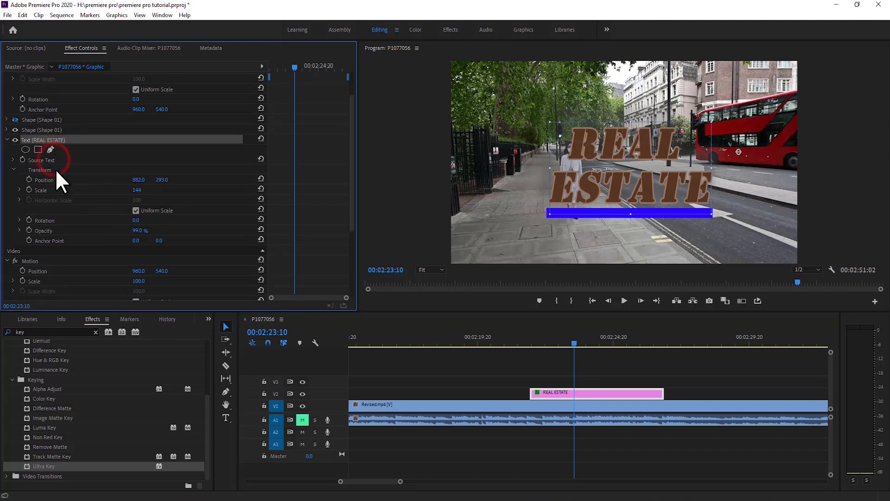
{"action": "left_click", "coordinate": [38, 149]}
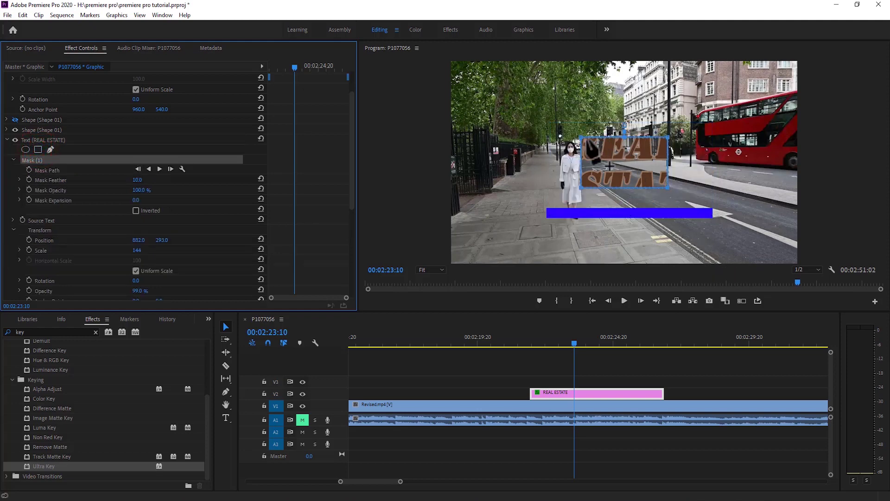
{"action": "left_click_drag", "start_coordinate": [603, 139], "coordinate": [532, 105]}
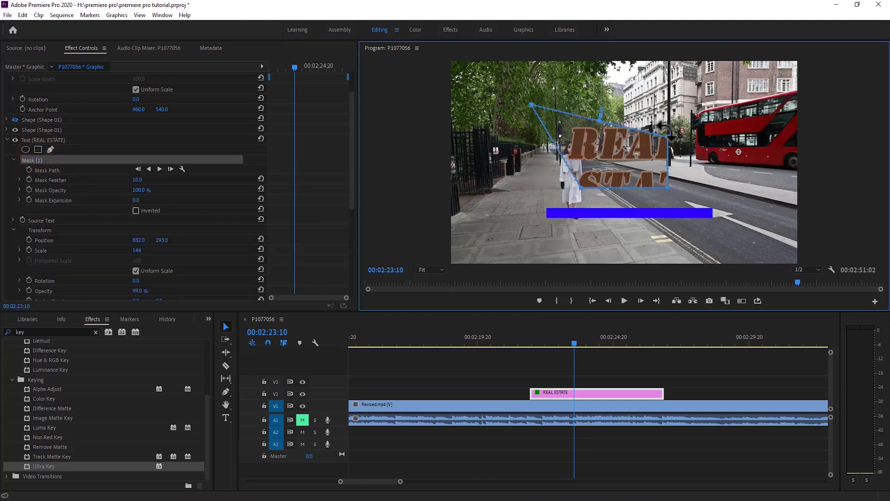
{"action": "left_click_drag", "start_coordinate": [668, 137], "coordinate": [717, 103]}
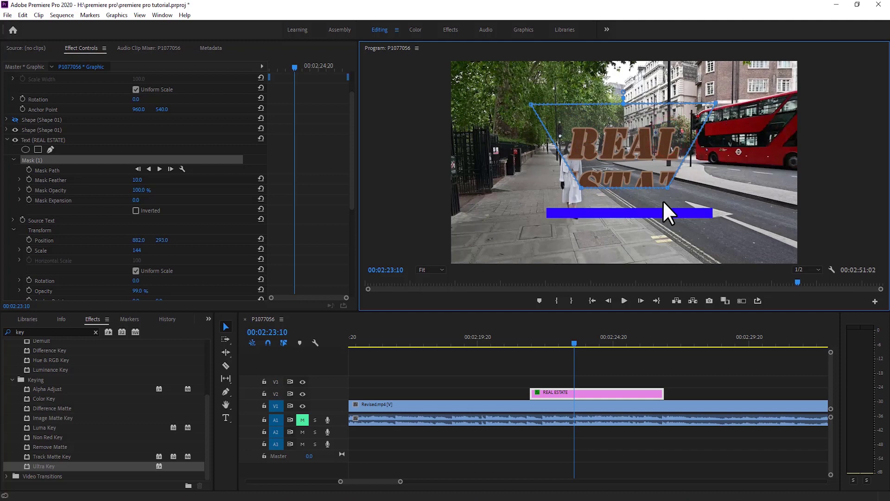
{"action": "left_click_drag", "start_coordinate": [668, 187], "coordinate": [747, 222]}
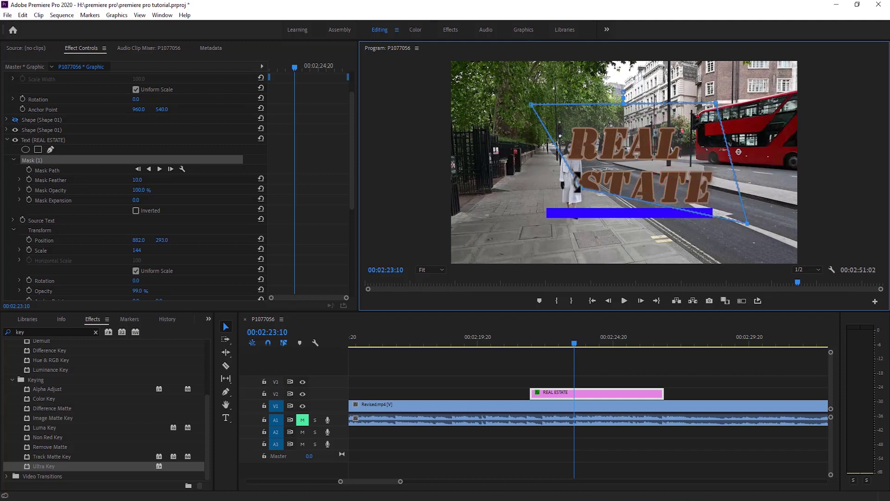
{"action": "left_click_drag", "start_coordinate": [583, 192], "coordinate": [529, 229]}
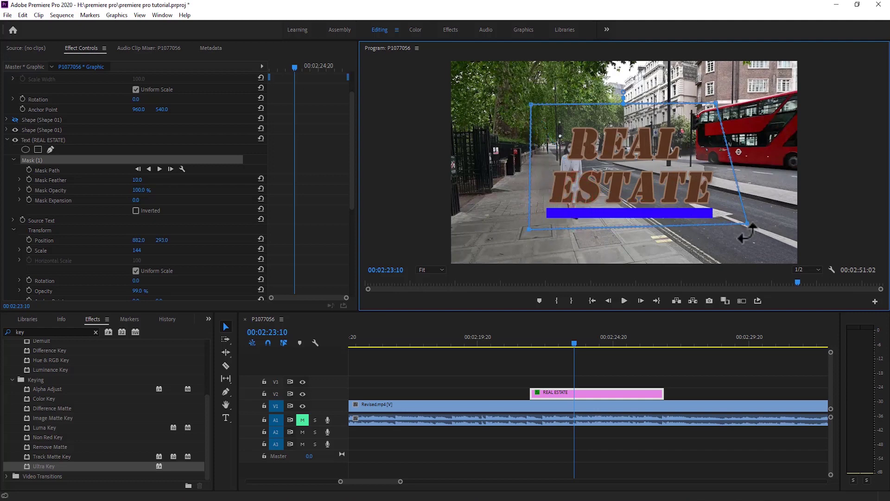
{"action": "left_click_drag", "start_coordinate": [739, 228], "coordinate": [733, 233]}
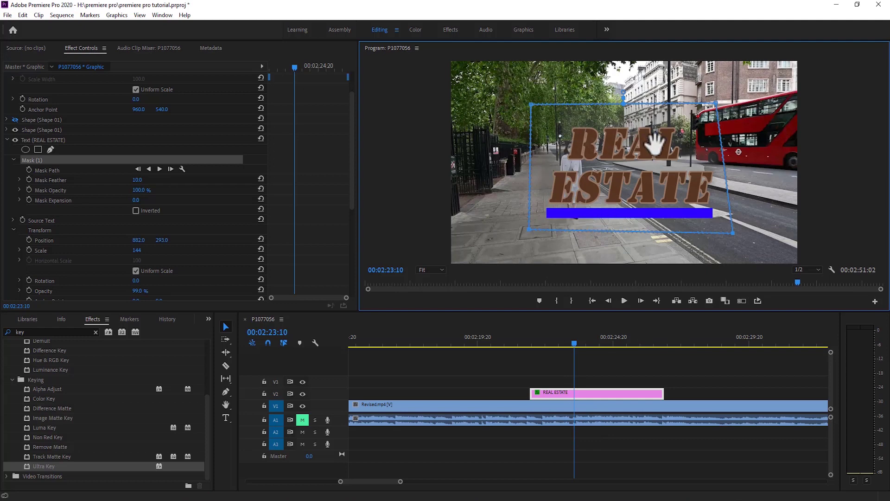
{"action": "left_click", "coordinate": [573, 393]}
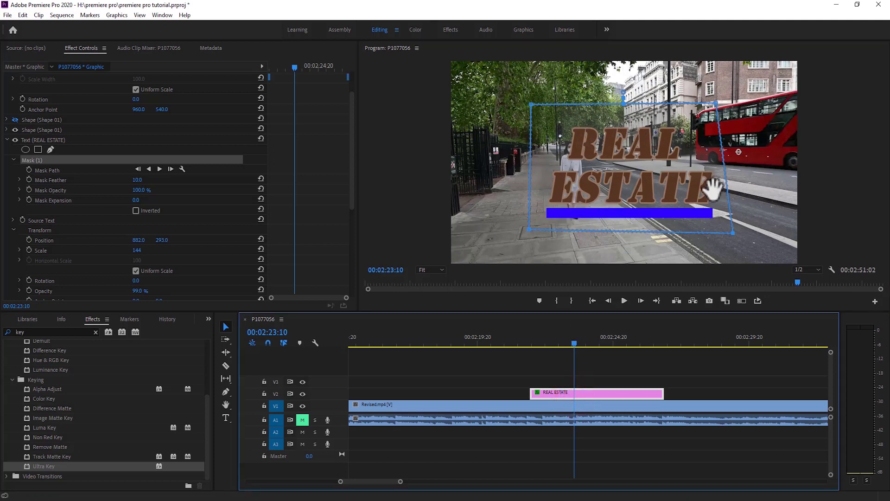
{"action": "left_click", "coordinate": [30, 168]}
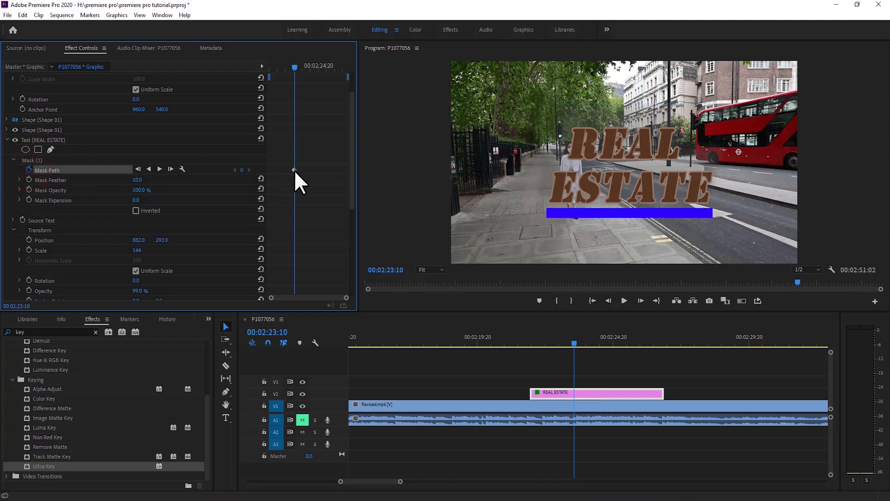
Step: At 00:02:22:20 drag the text mask below the blue bar, then preview from 00:02:21:14
{"action": "left_click", "coordinate": [575, 350]}
{"action": "left_click_drag", "start_coordinate": [574, 345], "coordinate": [554, 348]}
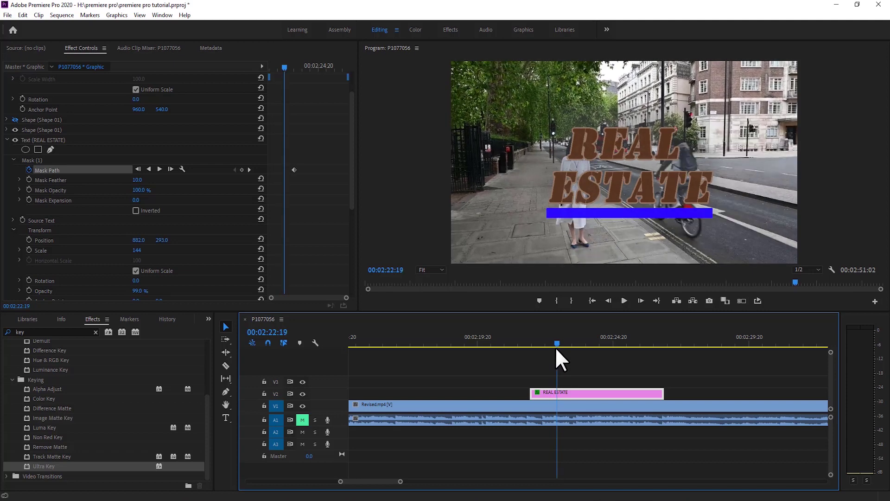
{"action": "left_click_drag", "start_coordinate": [554, 348], "coordinate": [558, 347]}
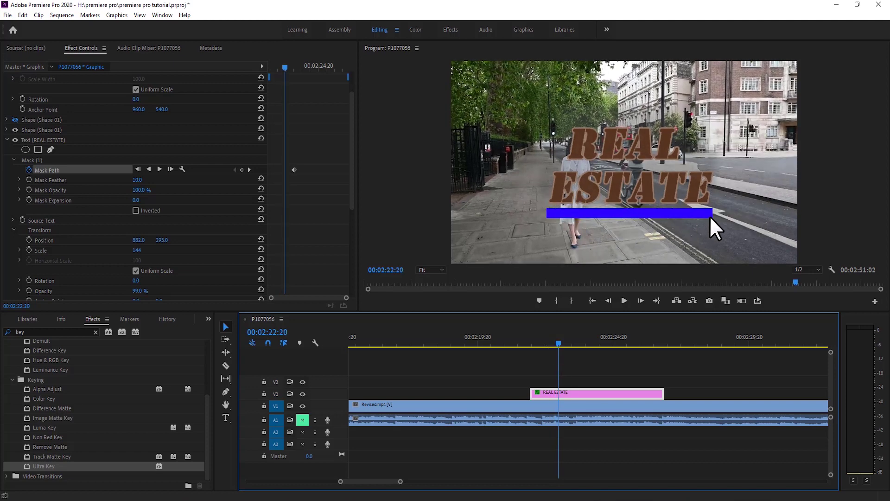
{"action": "left_click", "coordinate": [577, 390]}
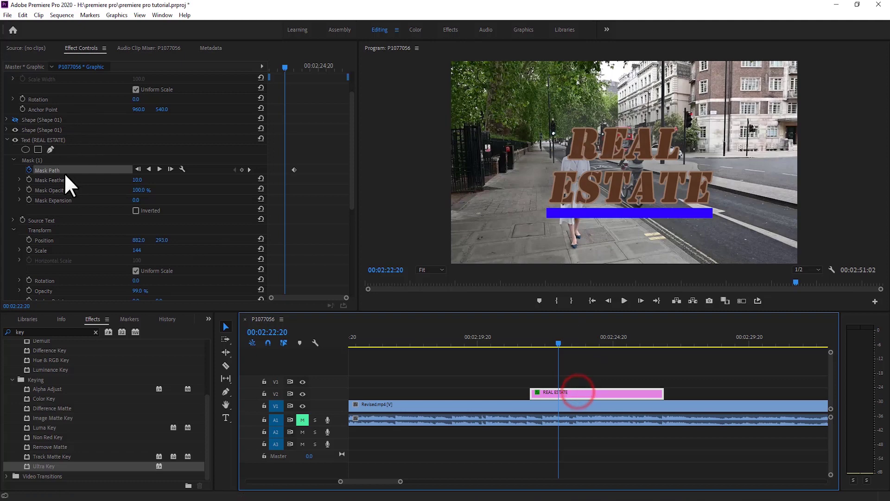
{"action": "left_click", "coordinate": [35, 160]}
{"action": "left_click_drag", "start_coordinate": [632, 135], "coordinate": [640, 254]}
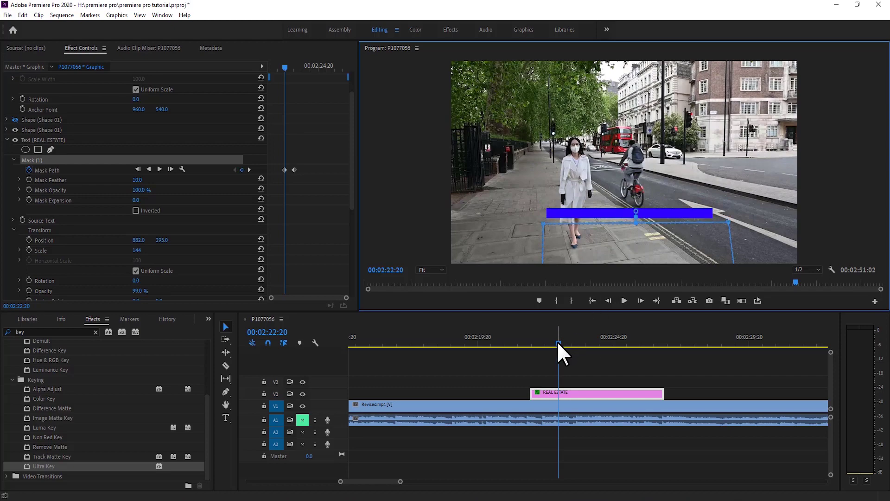
{"action": "left_click_drag", "start_coordinate": [556, 342], "coordinate": [525, 343]}
{"action": "key", "text": "space"}
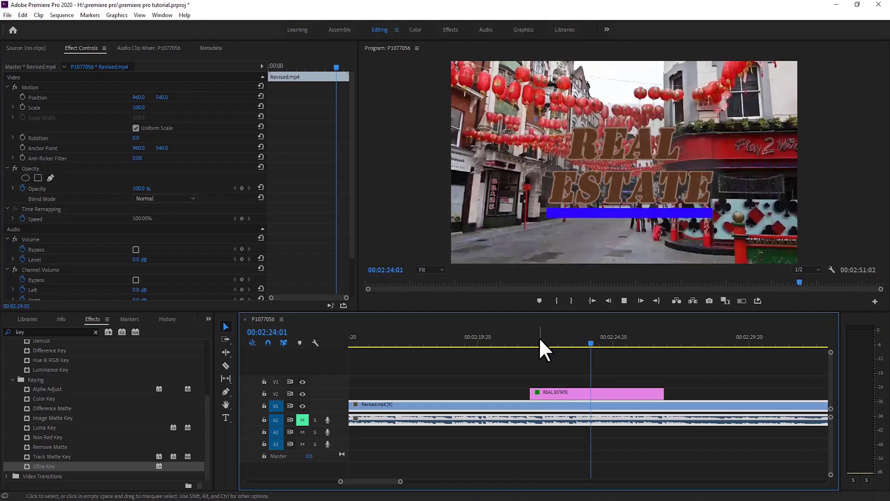
{"action": "left_click", "coordinate": [524, 343]}
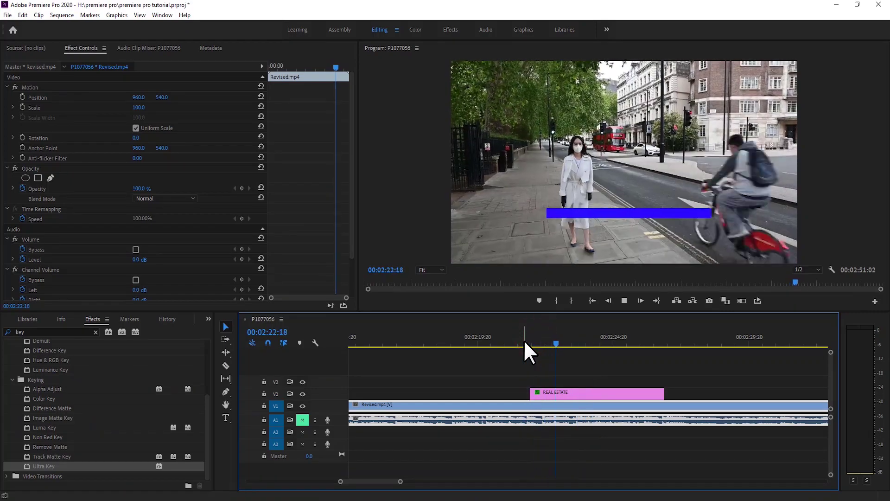
{"action": "left_click", "coordinate": [525, 342]}
{"action": "left_click_drag", "start_coordinate": [529, 346], "coordinate": [554, 348]}
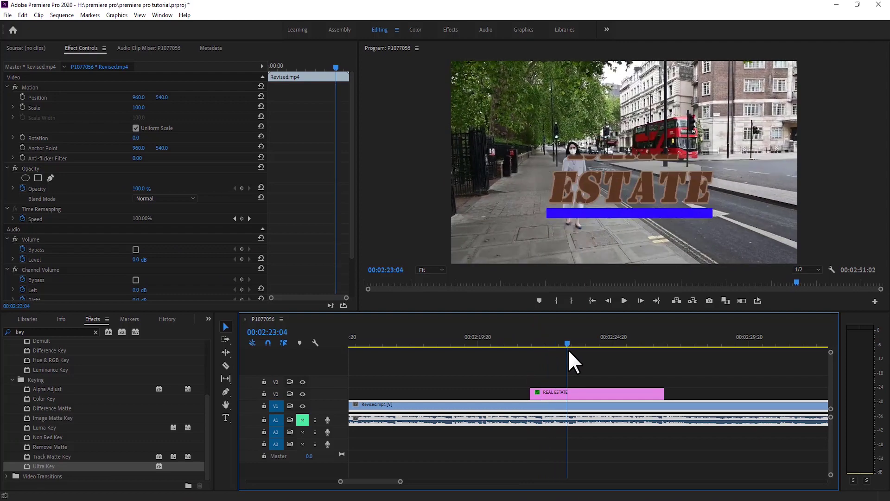
{"action": "left_click_drag", "start_coordinate": [553, 349], "coordinate": [564, 348]}
{"action": "left_click", "coordinate": [530, 347]}
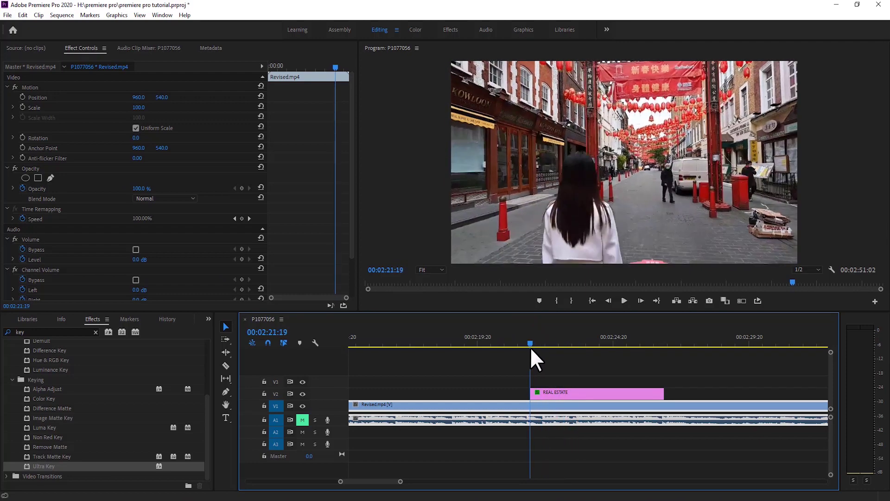
{"action": "key", "text": "space"}
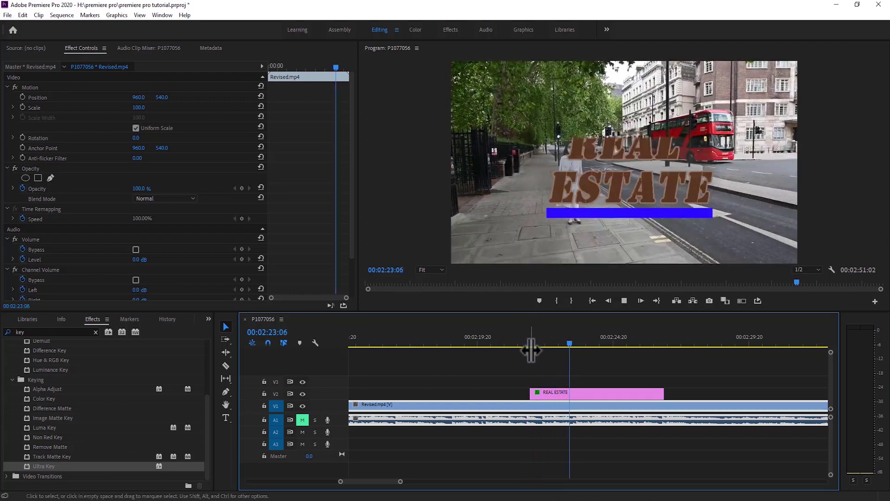
{"action": "key", "text": "space"}
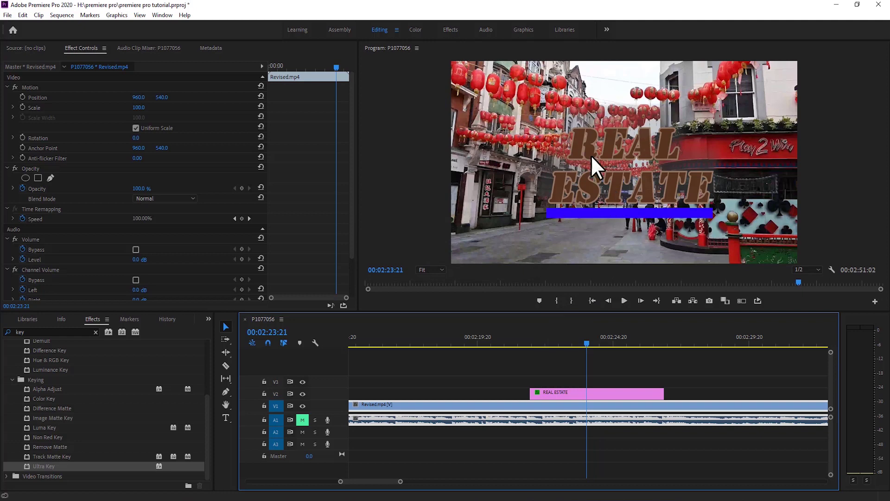
{"action": "left_click", "coordinate": [582, 387]}
Step: Export the title as Motion Graphics Template 'Real estate' to the Local Templates Folder
{"action": "left_click", "coordinate": [573, 394]}
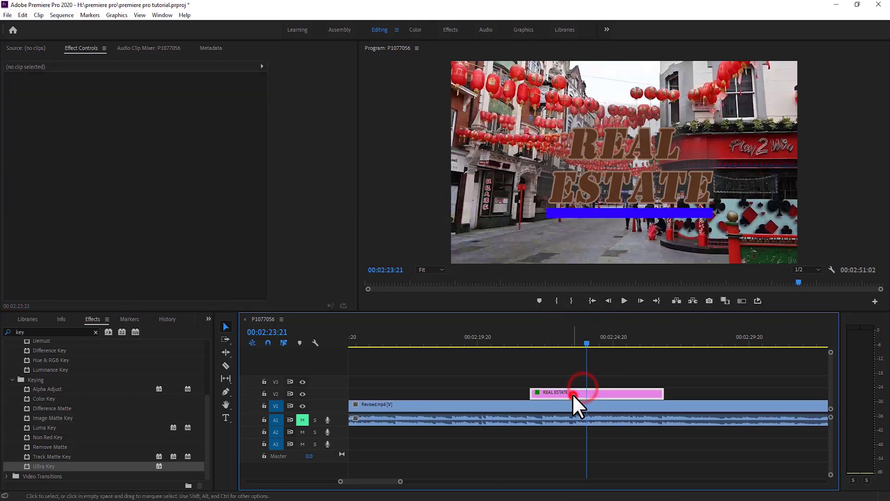
{"action": "left_click", "coordinate": [595, 364]}
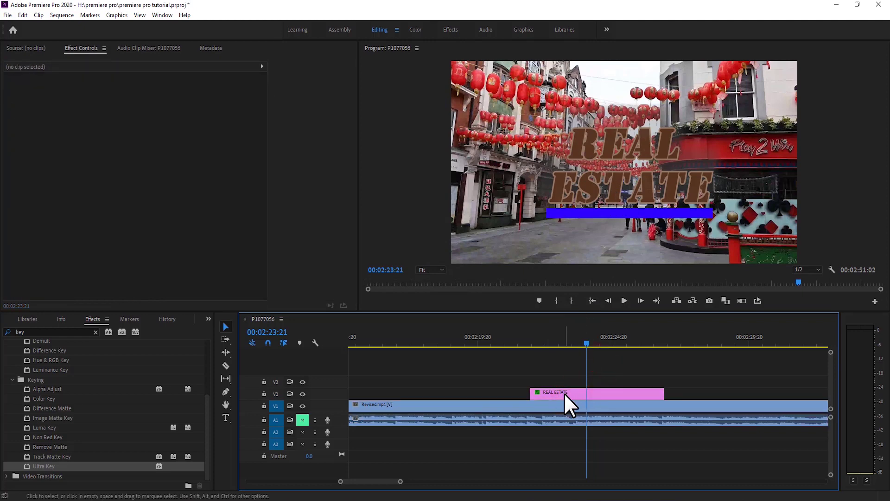
{"action": "left_click", "coordinate": [564, 393]}
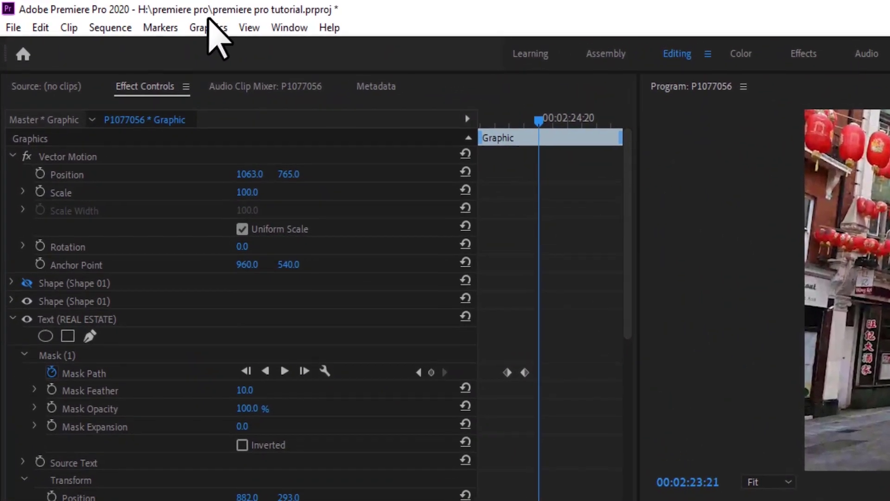
{"action": "left_click", "coordinate": [116, 15]}
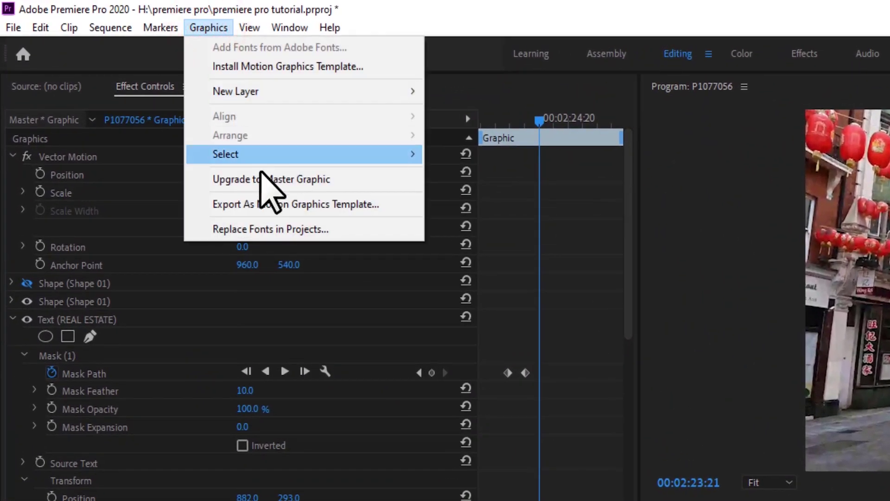
{"action": "left_click", "coordinate": [280, 204]}
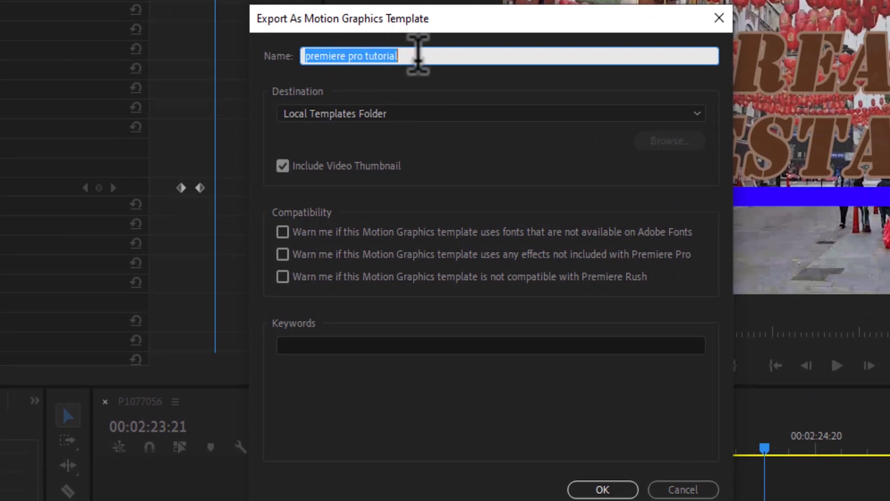
{"action": "type", "text": "Real"}
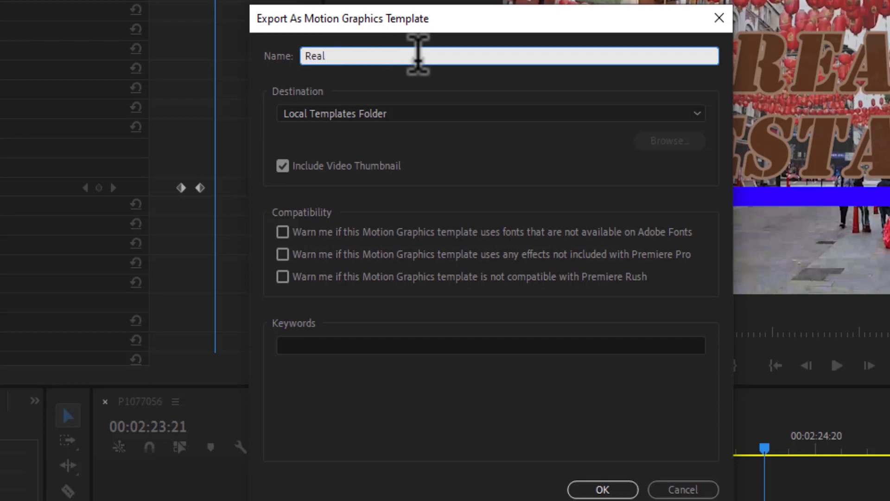
{"action": "type", "text": " estate"}
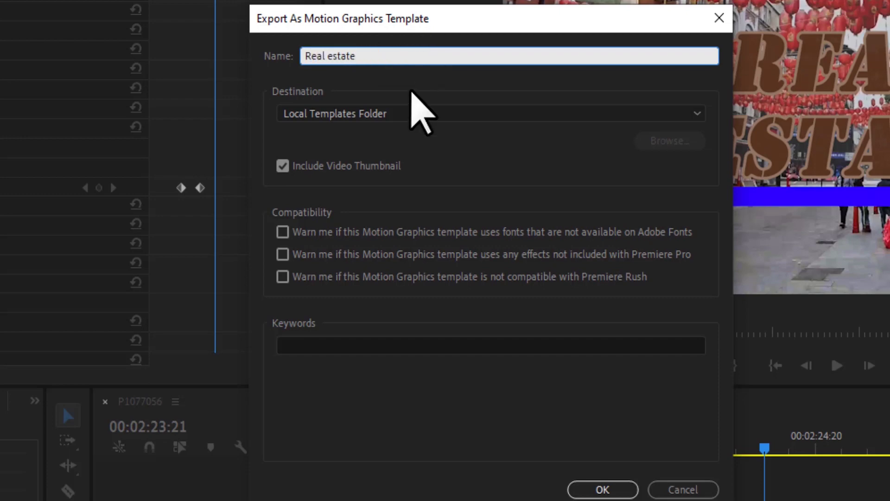
{"action": "left_click", "coordinate": [461, 176]}
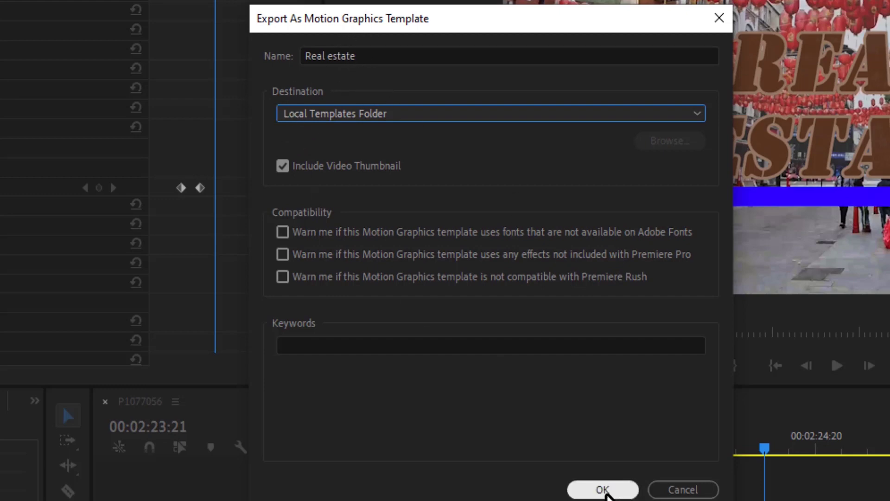
{"action": "left_click", "coordinate": [605, 492]}
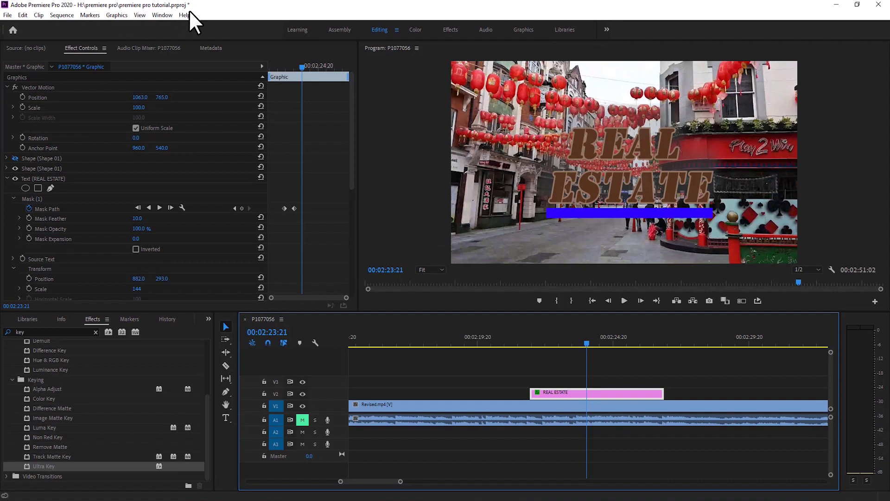
Step: Save the project with Ctrl+S, then delete the REAL ESTATE title clip from V2
{"action": "key", "text": "ctrl+s"}
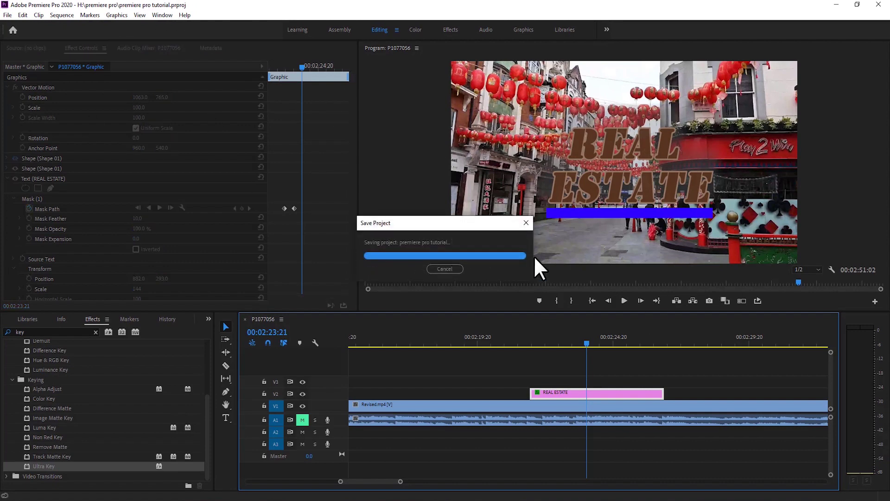
{"action": "left_click", "coordinate": [565, 394]}
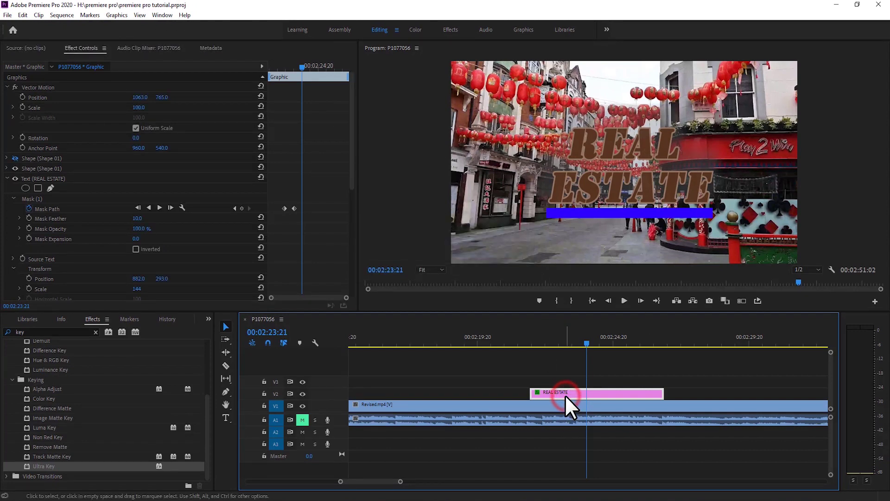
{"action": "key", "text": "Delete"}
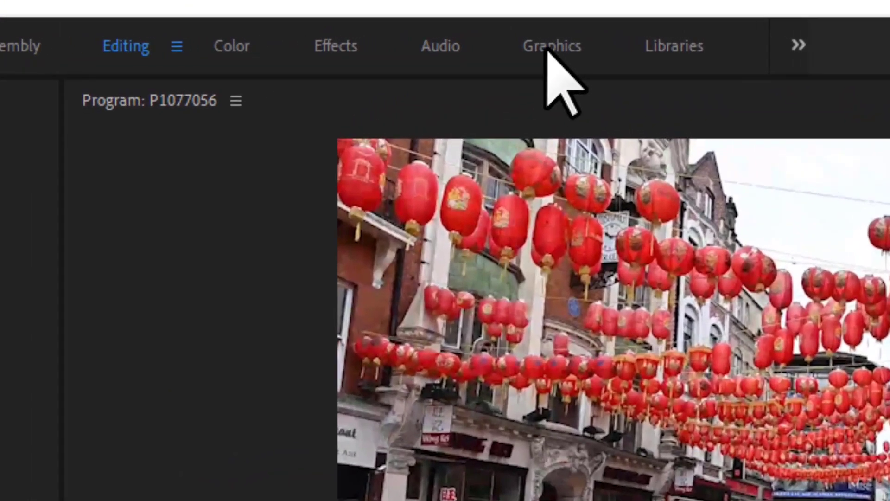
Step: Switch to the Graphics workspace with Essential Graphics showing the Browse template list
{"action": "left_click", "coordinate": [522, 30]}
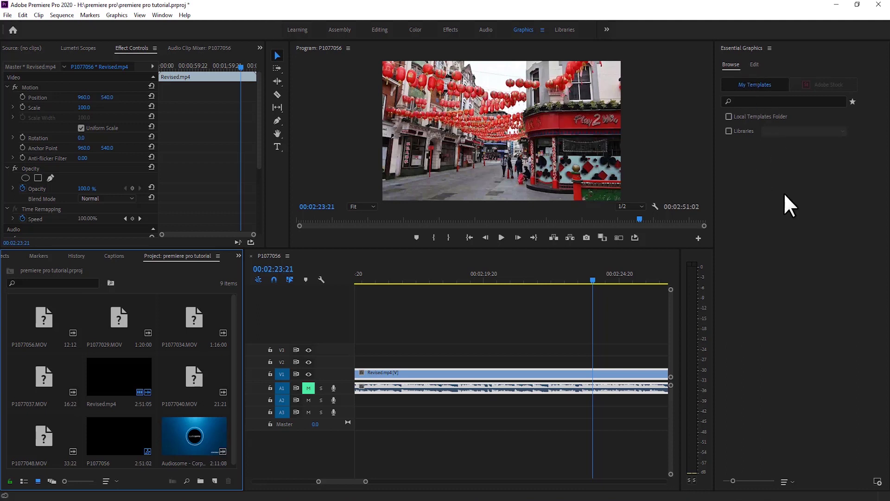
{"action": "left_click", "coordinate": [753, 64]}
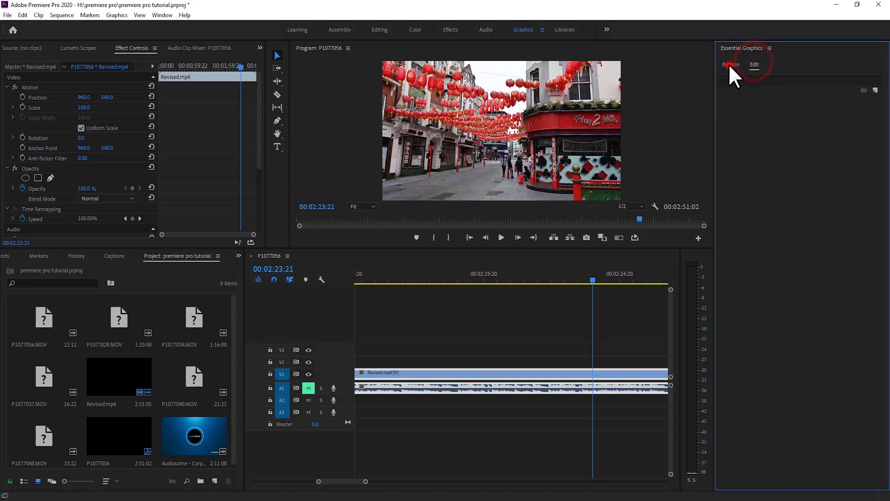
{"action": "left_click", "coordinate": [730, 64]}
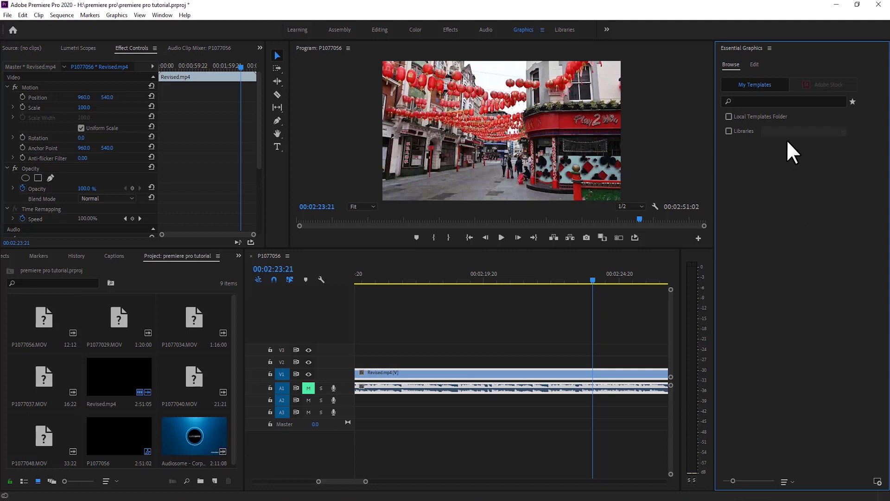
Step: Search the installed templates for 're' so only the Real estate template remains
{"action": "left_click", "coordinate": [779, 101]}
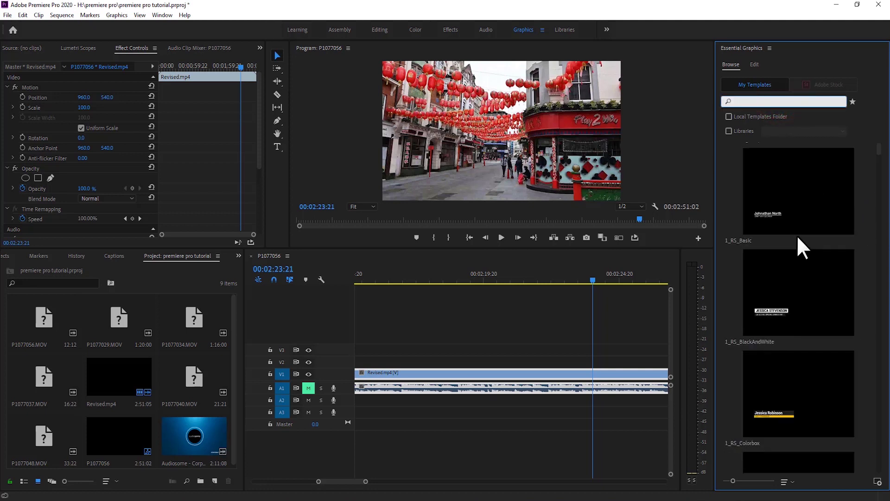
{"action": "scroll", "coordinate": [797, 235], "scroll_direction": "down", "scroll_amount": 3}
{"action": "scroll", "coordinate": [797, 235], "scroll_direction": "down", "scroll_amount": 3}
{"action": "scroll", "coordinate": [797, 234], "scroll_direction": "down", "scroll_amount": 3}
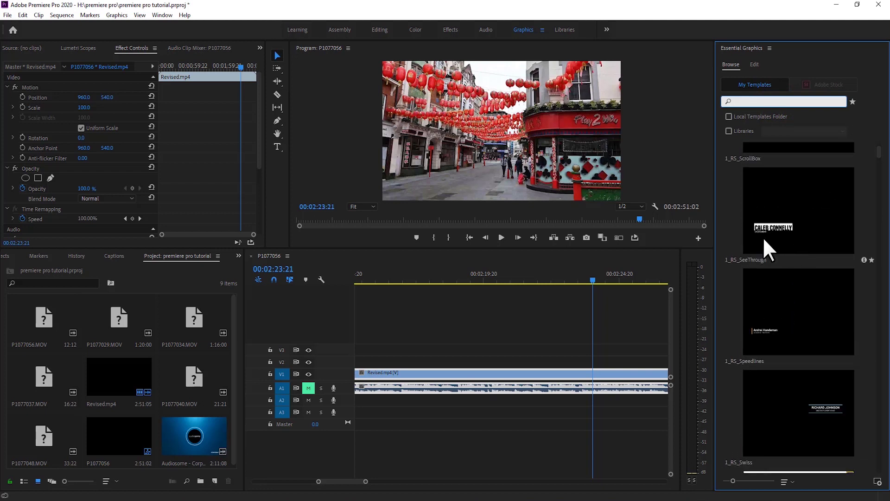
{"action": "scroll", "coordinate": [770, 264], "scroll_direction": "down", "scroll_amount": 3}
{"action": "scroll", "coordinate": [770, 280], "scroll_direction": "down", "scroll_amount": 2}
{"action": "scroll", "coordinate": [770, 280], "scroll_direction": "down", "scroll_amount": 2}
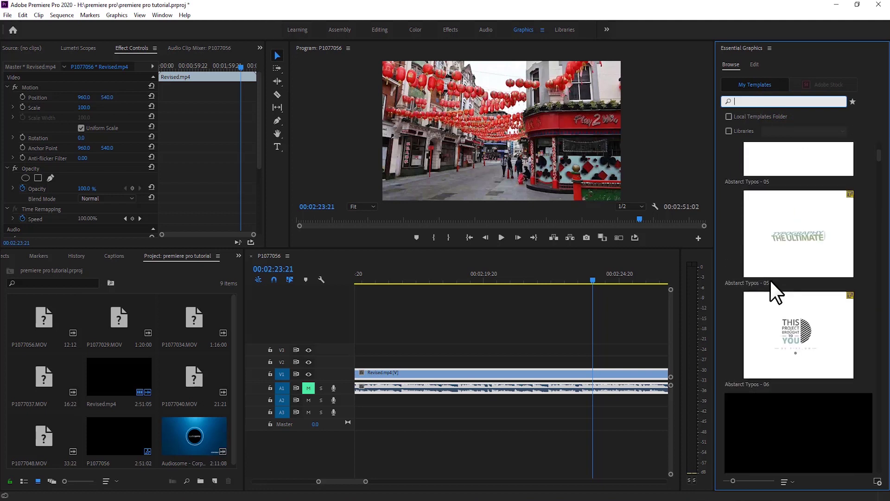
{"action": "scroll", "coordinate": [770, 280], "scroll_direction": "down", "scroll_amount": 3}
{"action": "scroll", "coordinate": [770, 280], "scroll_direction": "down", "scroll_amount": 3}
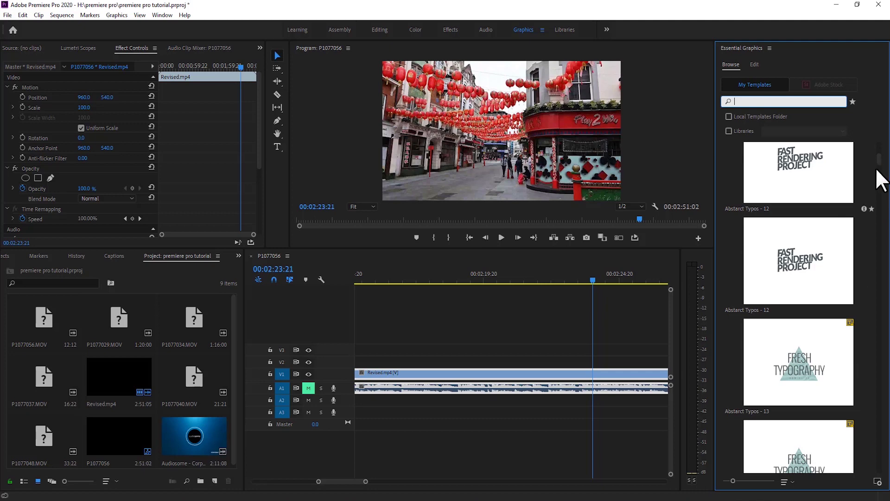
{"action": "mouse_move", "coordinate": [880, 164]}
{"action": "left_mouse_down"}
{"action": "mouse_move", "coordinate": [884, 236]}
{"action": "mouse_move", "coordinate": [881, 148]}
{"action": "left_mouse_up"}
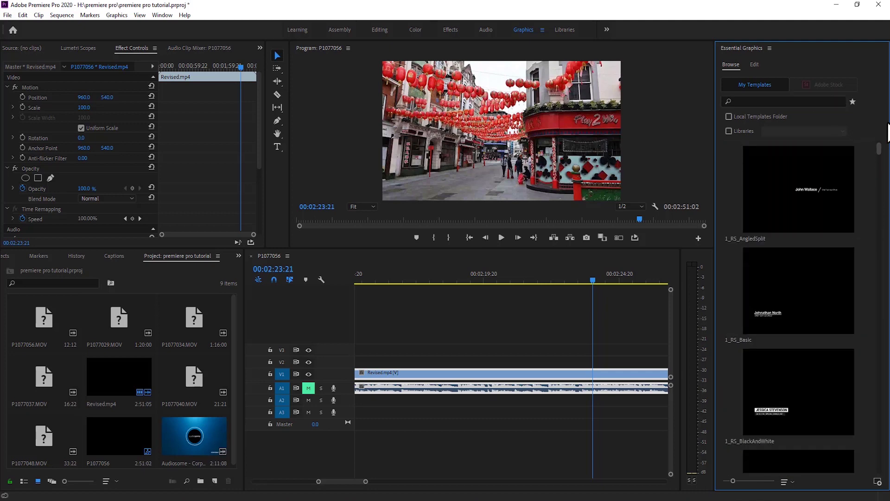
{"action": "left_click", "coordinate": [805, 100]}
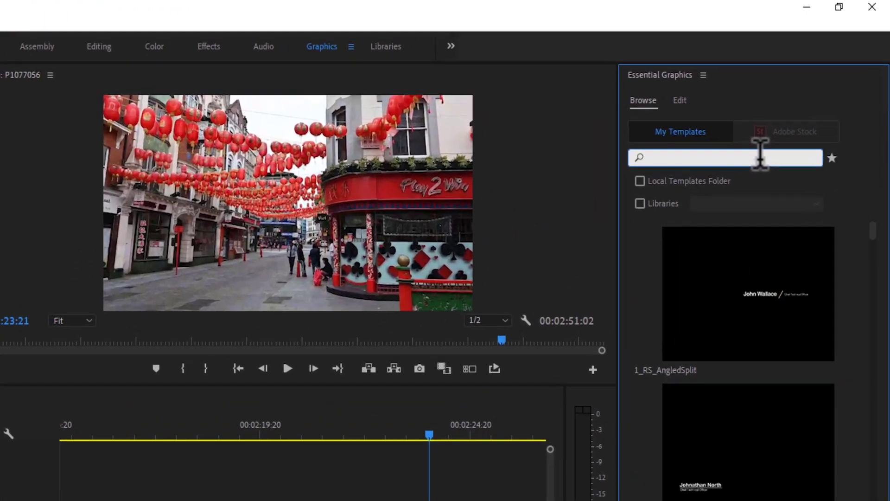
{"action": "type", "text": "real"}
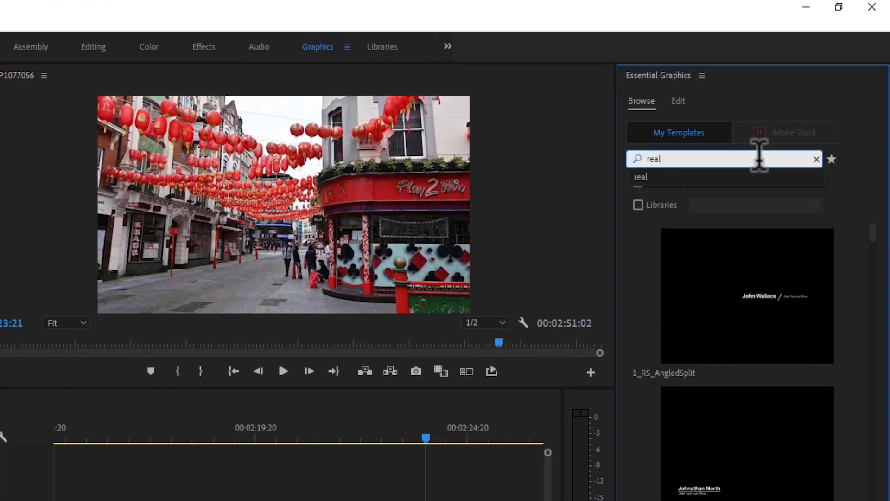
{"action": "key", "text": "Return"}
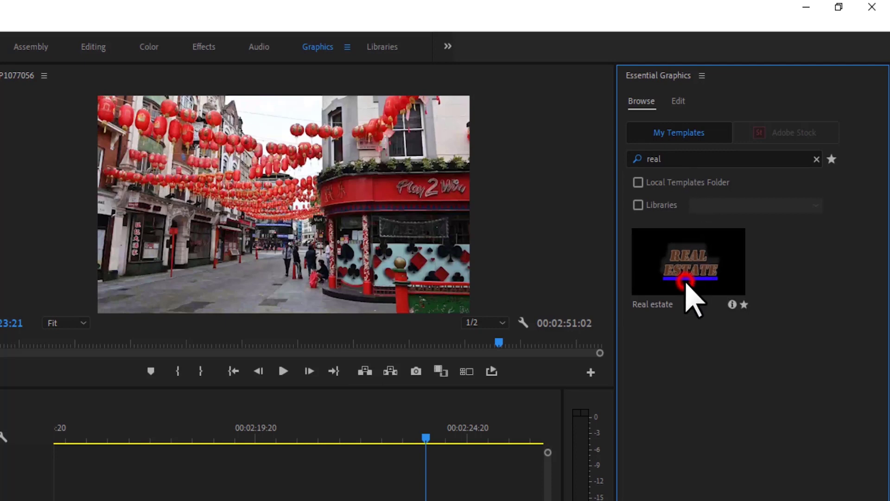
Step: Place the Real estate template on V2, select it, and inspect its shape and text layers
{"action": "mouse_move", "coordinate": [688, 287]}
{"action": "left_mouse_down"}
{"action": "mouse_move", "coordinate": [422, 381]}
{"action": "mouse_move", "coordinate": [521, 362]}
{"action": "left_mouse_up"}
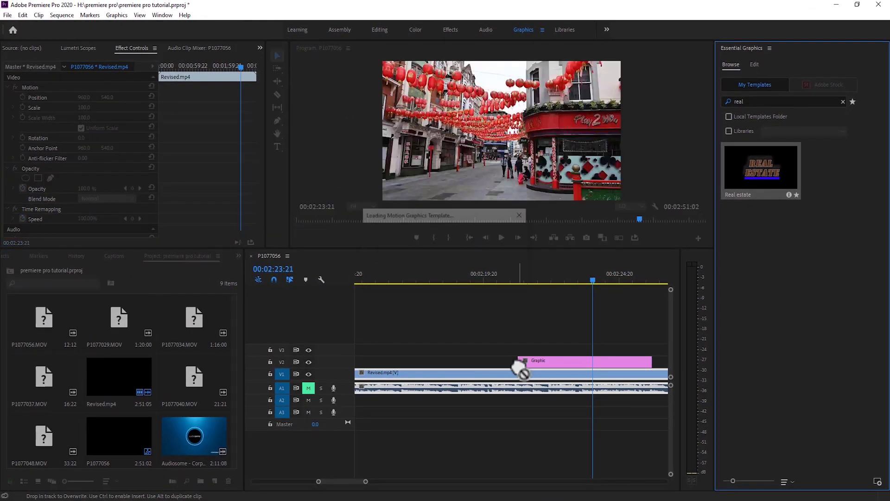
{"action": "left_click", "coordinate": [589, 361]}
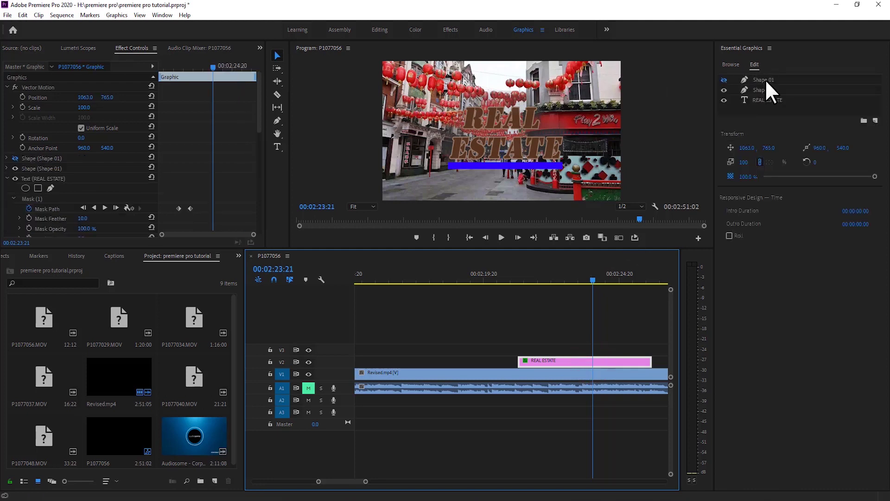
{"action": "left_click", "coordinate": [724, 81]}
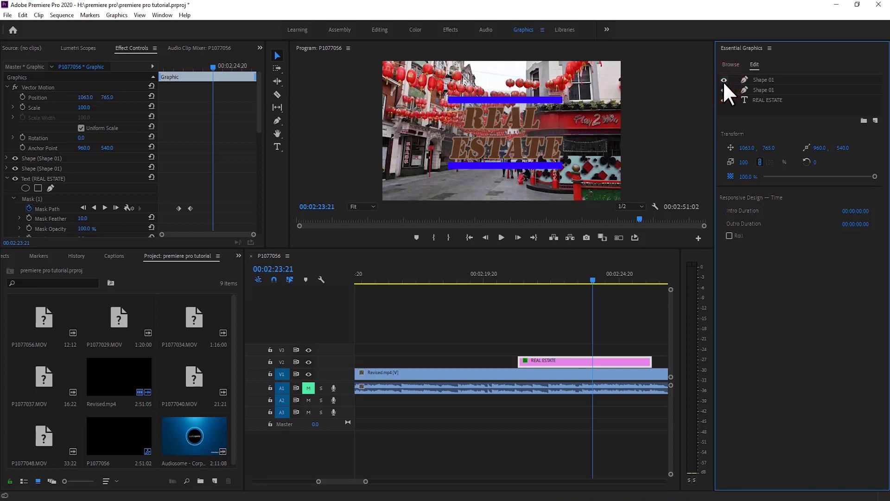
{"action": "left_click", "coordinate": [724, 81]}
{"action": "left_click", "coordinate": [765, 89]}
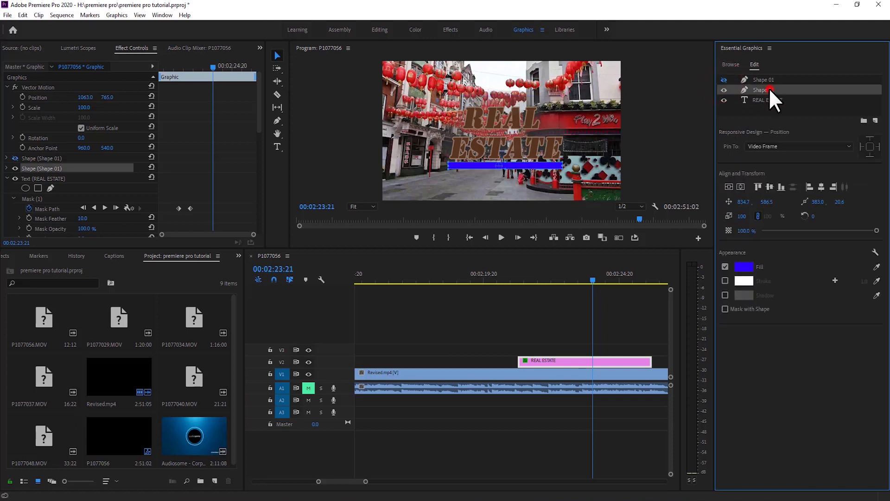
{"action": "left_click", "coordinate": [765, 99]}
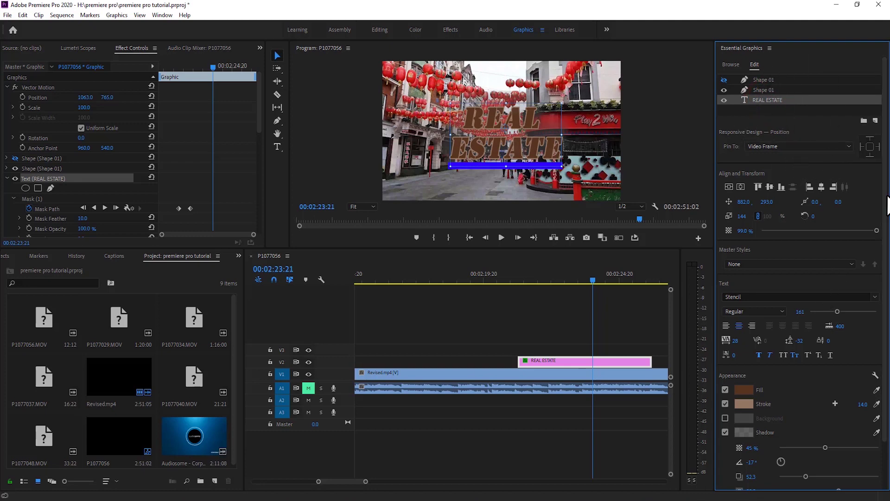
Step: Retype the title text as LEARN EARN directly in the Program monitor
{"action": "left_click_drag", "start_coordinate": [884, 188], "coordinate": [881, 258]}
{"action": "scroll", "coordinate": [749, 92], "scroll_direction": "up", "scroll_amount": 2}
{"action": "key", "text": "t"}
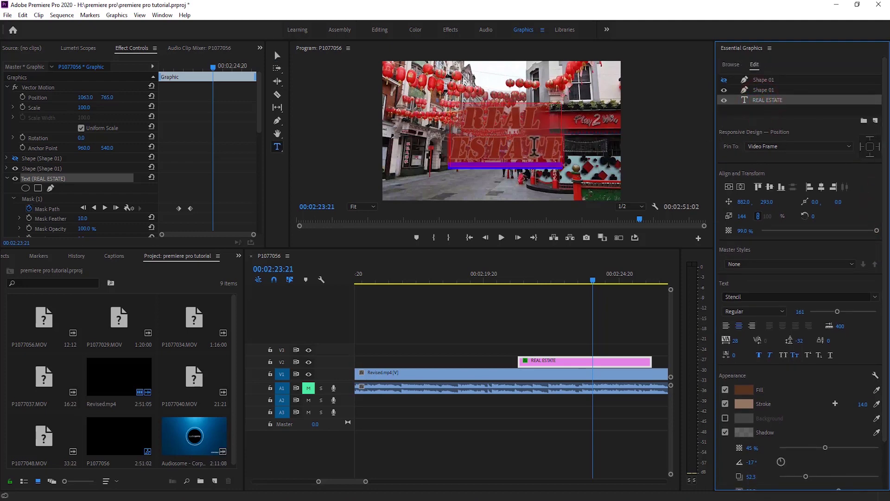
{"action": "double_click", "coordinate": [535, 145]}
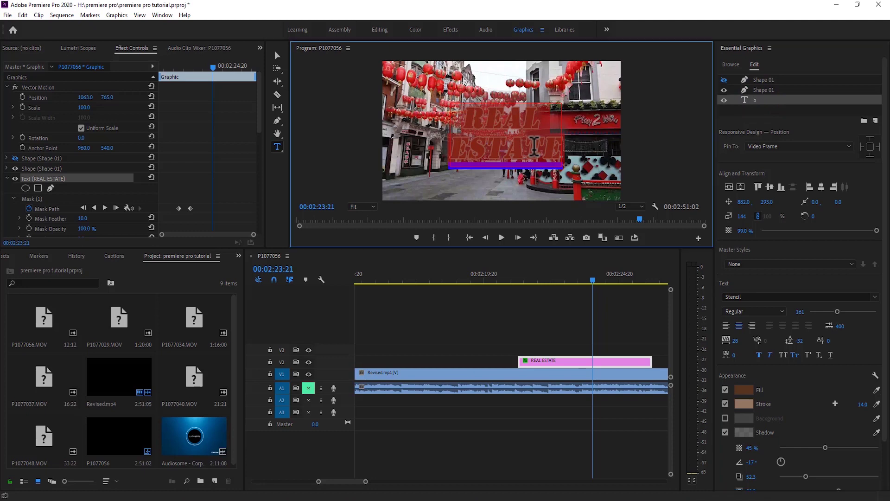
{"action": "type", "text": "b"}
{"action": "key", "text": "BackSpace"}
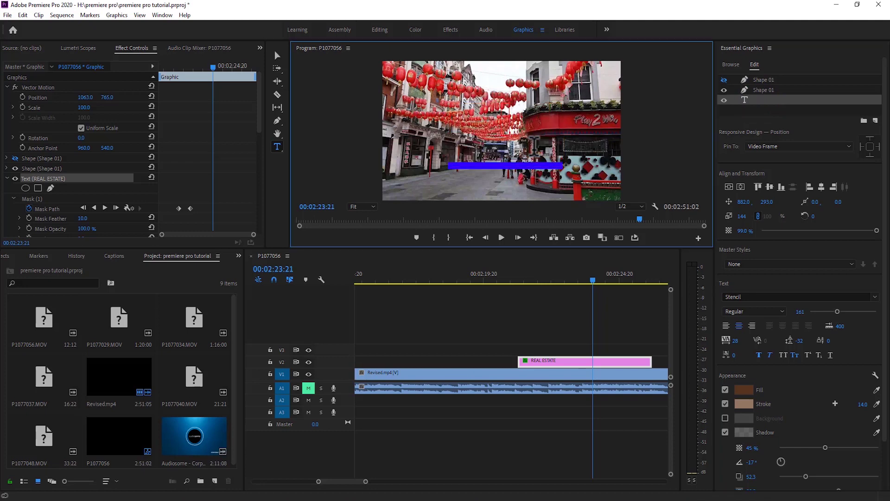
{"action": "type", "text": "lea"}
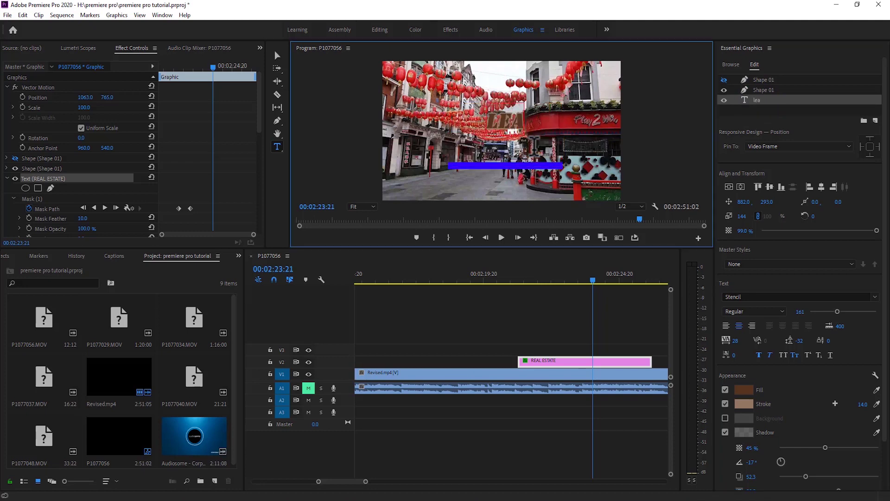
{"action": "type", "text": "rne"}
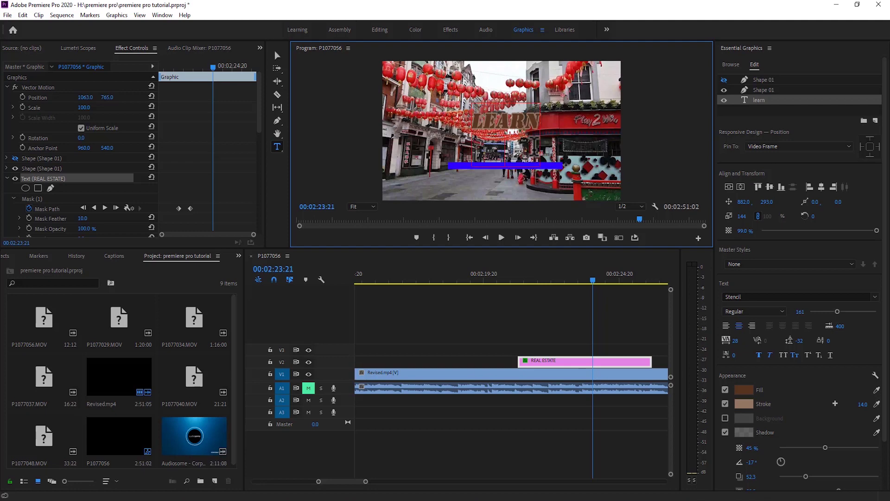
{"action": "type", "text": "arn"}
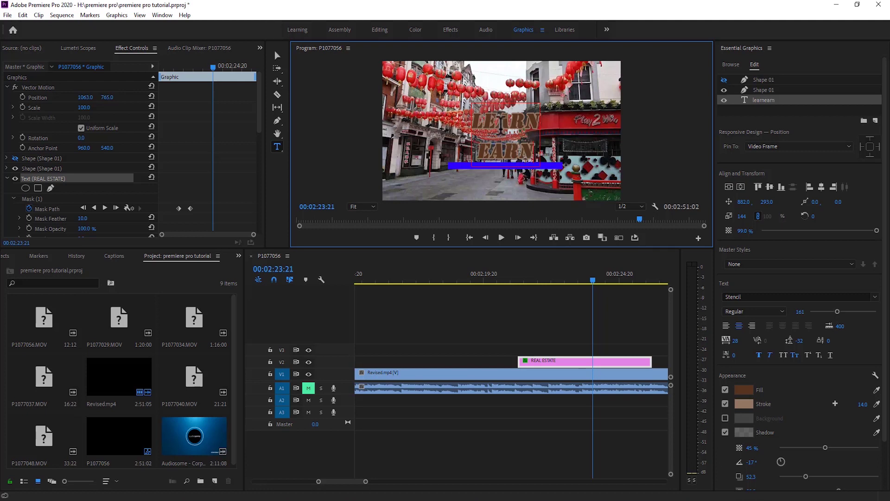
Step: Set the title text layer's fill colour to white (FFFFFF)
{"action": "left_click", "coordinate": [767, 98]}
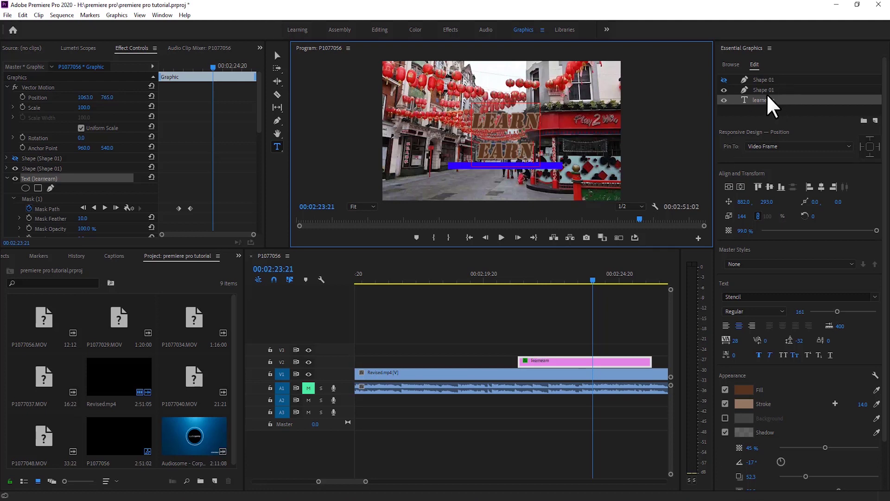
{"action": "left_click", "coordinate": [766, 90]}
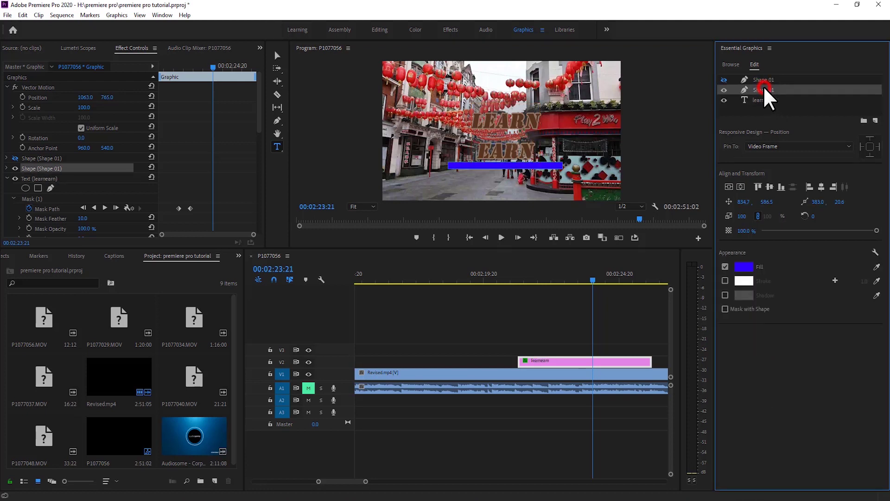
{"action": "left_click", "coordinate": [724, 90]}
{"action": "left_click", "coordinate": [724, 90]}
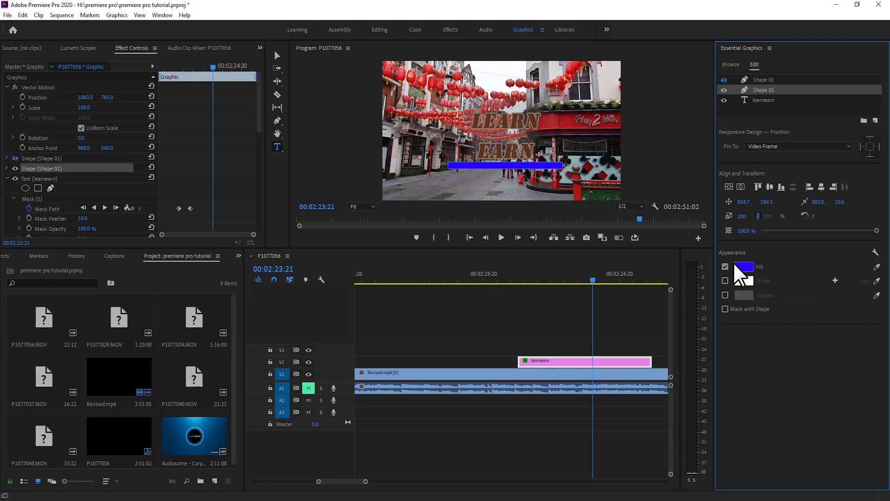
{"action": "left_click", "coordinate": [779, 101]}
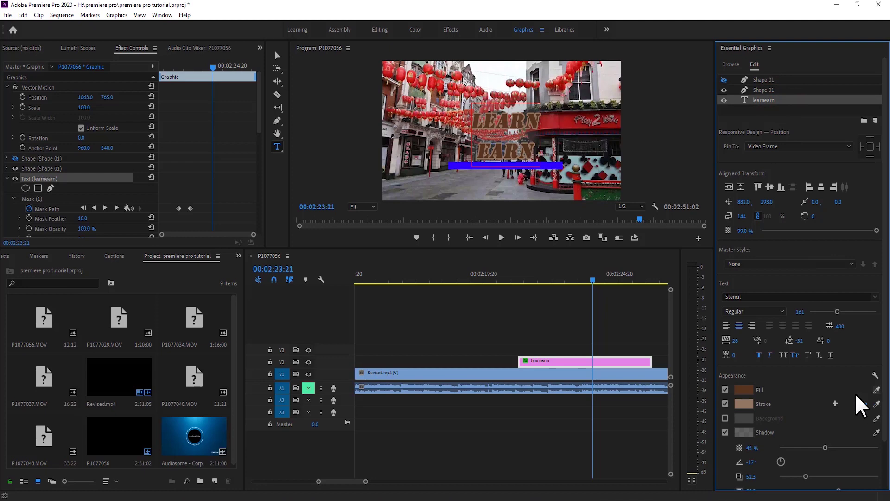
{"action": "left_click", "coordinate": [745, 390]}
{"action": "left_click_drag", "start_coordinate": [221, 338], "coordinate": [97, 399]}
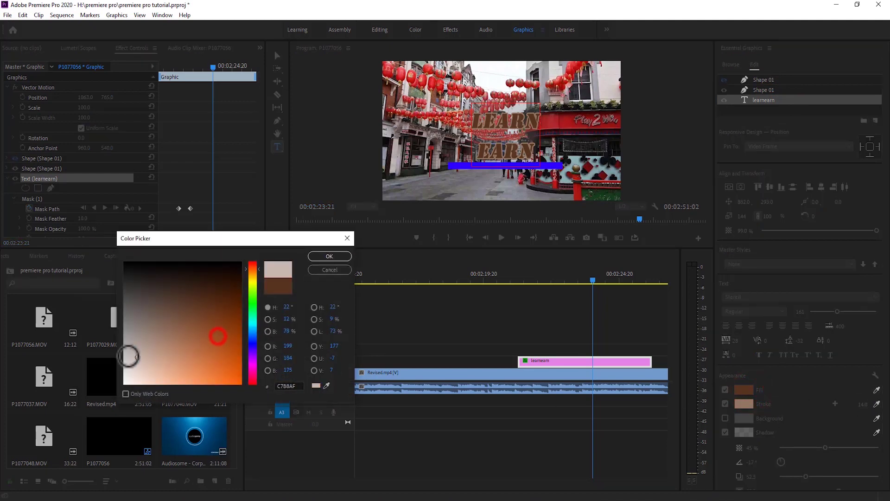
{"action": "left_click", "coordinate": [320, 256]}
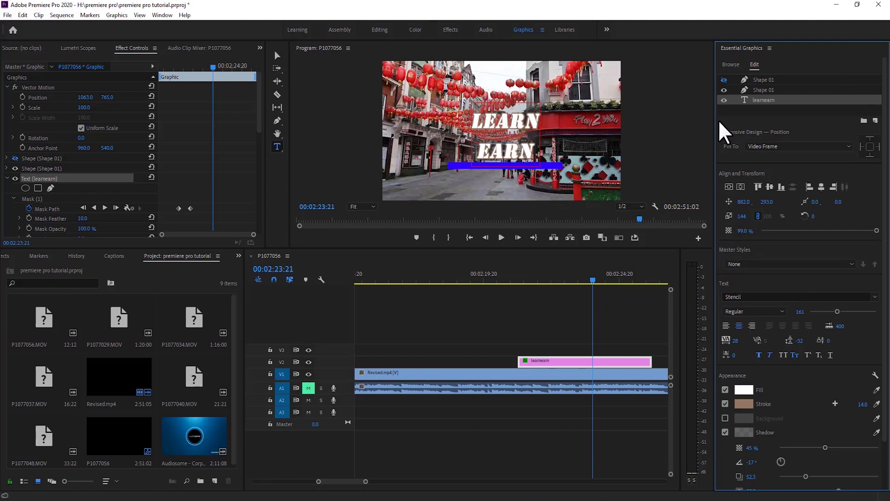
Step: Clear the template search and drag 1_RS_Extreme from My Templates onto the timeline
{"action": "left_click", "coordinate": [728, 65]}
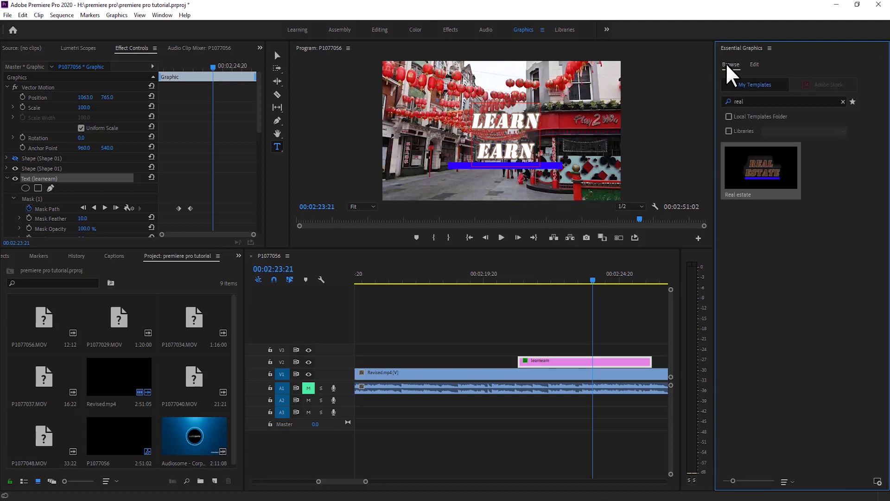
{"action": "left_click", "coordinate": [844, 101]}
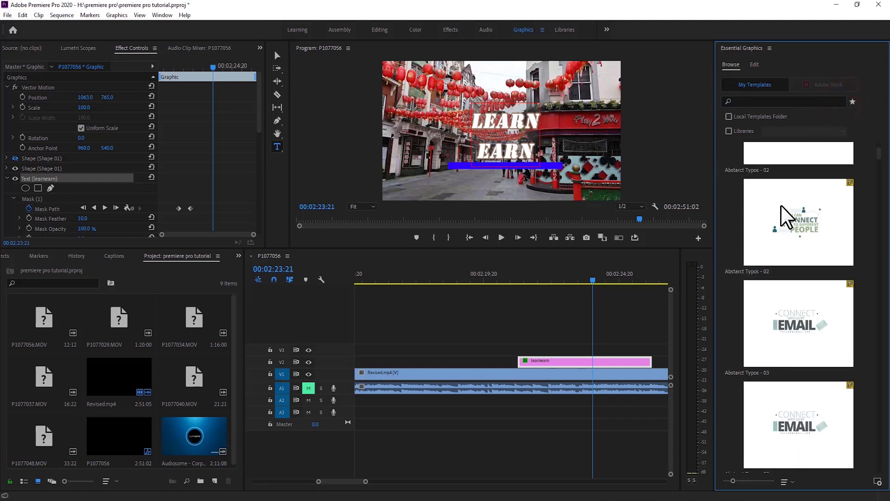
{"action": "scroll", "coordinate": [785, 215], "scroll_direction": "down", "scroll_amount": 2}
{"action": "scroll", "coordinate": [782, 207], "scroll_direction": "up", "scroll_amount": 5}
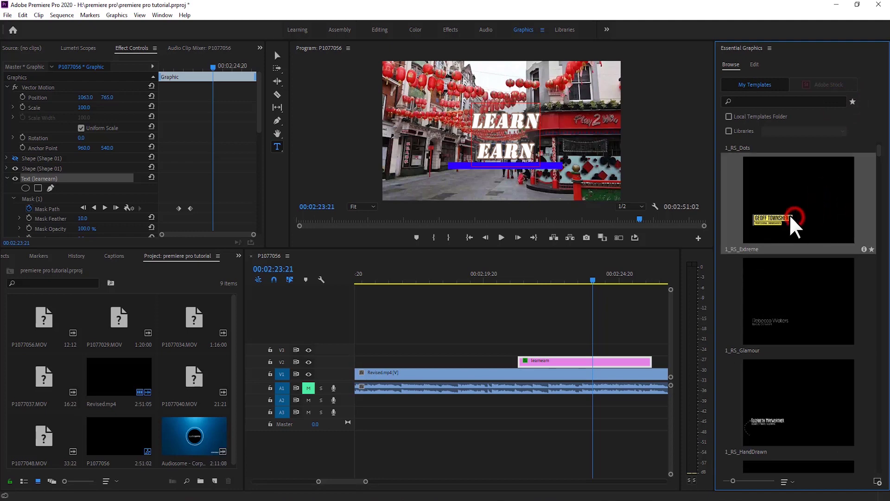
{"action": "mouse_move", "coordinate": [791, 225]}
{"action": "left_mouse_down"}
{"action": "mouse_move", "coordinate": [577, 220]}
{"action": "mouse_move", "coordinate": [358, 356]}
{"action": "left_mouse_up"}
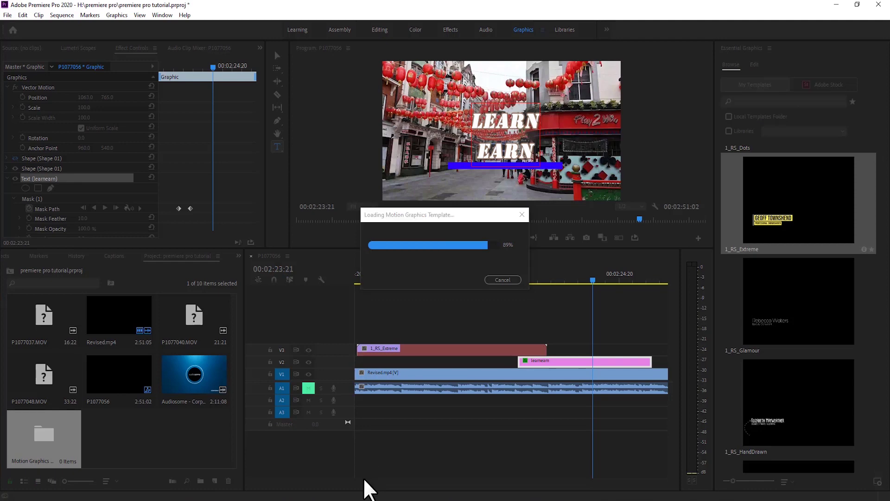
{"action": "left_click_drag", "start_coordinate": [365, 482], "coordinate": [434, 481]}
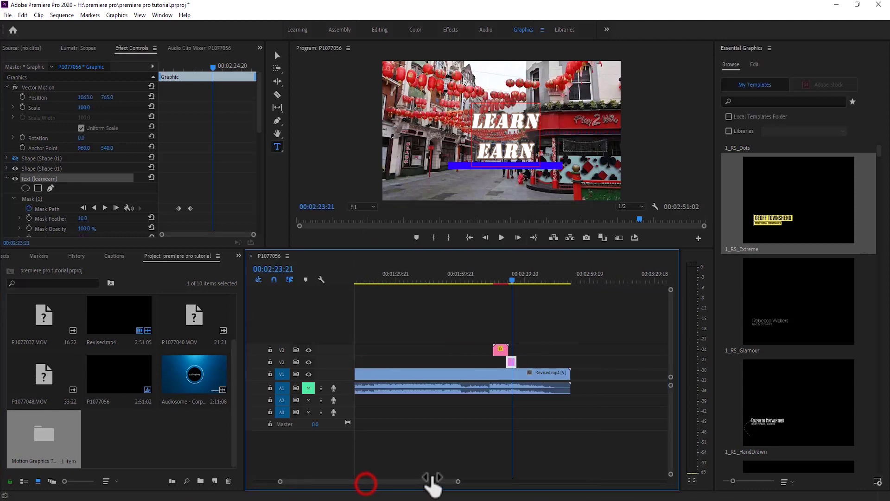
{"action": "left_click_drag", "start_coordinate": [500, 349], "coordinate": [464, 366]}
Step: Drop the lower third on V2, enlarge it, and enter a new name with subtext 'Freelancer'
{"action": "left_click", "coordinate": [462, 278]}
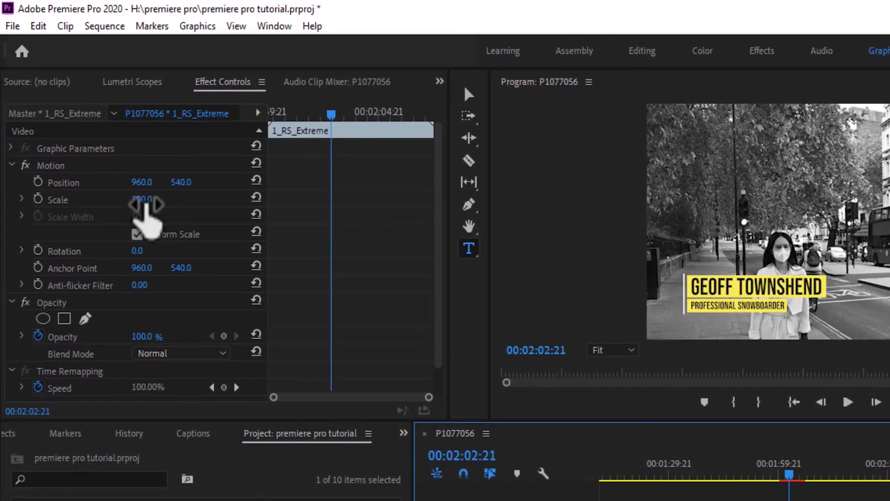
{"action": "mouse_move", "coordinate": [88, 118]}
{"action": "left_mouse_down"}
{"action": "mouse_move", "coordinate": [90, 106]}
{"action": "mouse_move", "coordinate": [109, 105]}
{"action": "left_mouse_up"}
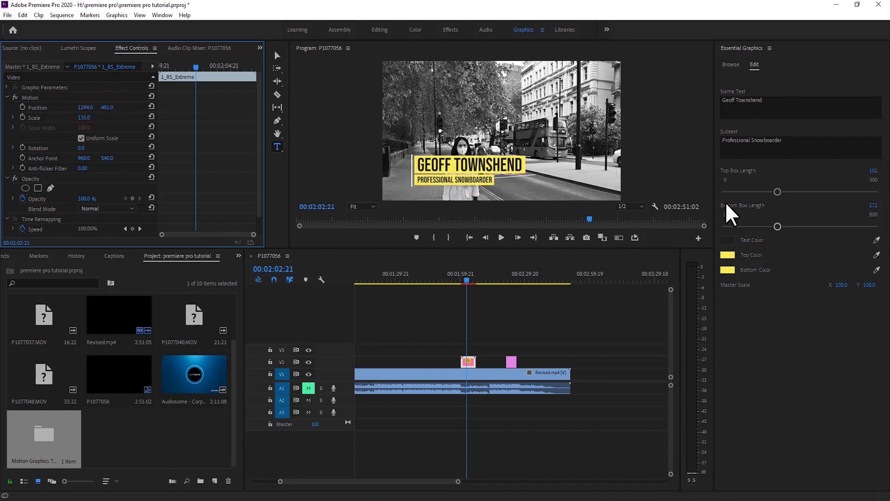
{"action": "left_click", "coordinate": [729, 255]}
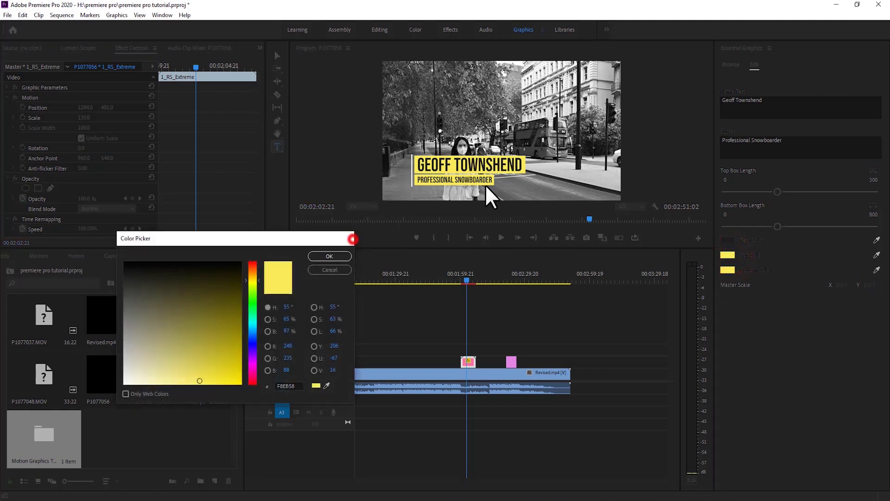
{"action": "triple_click", "coordinate": [766, 112]}
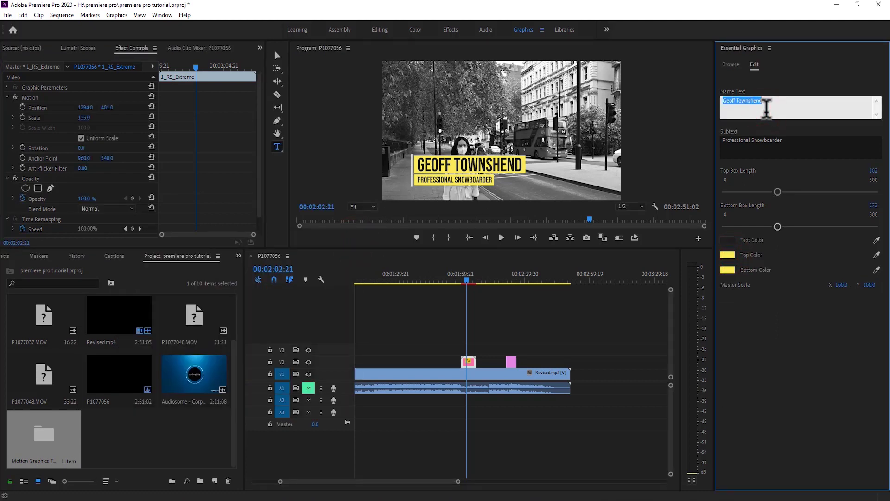
{"action": "type", "text": "Faqrul"}
{"action": "left_click", "coordinate": [783, 66]}
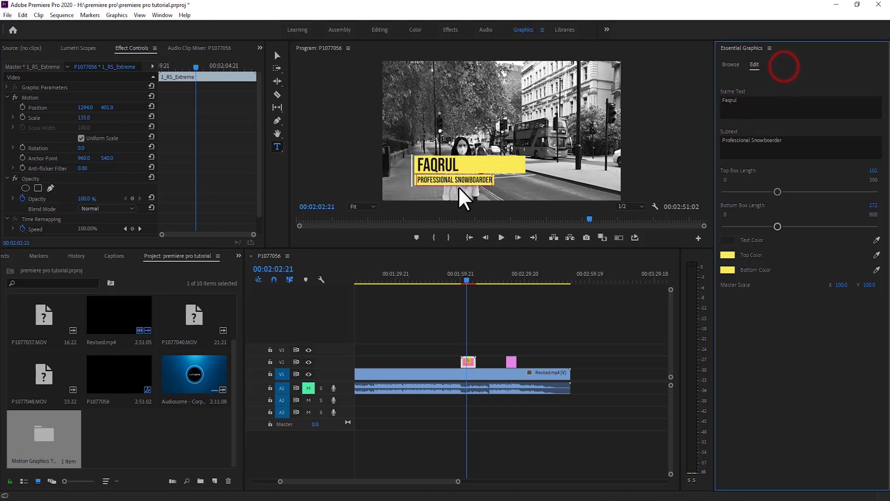
{"action": "triple_click", "coordinate": [801, 144]}
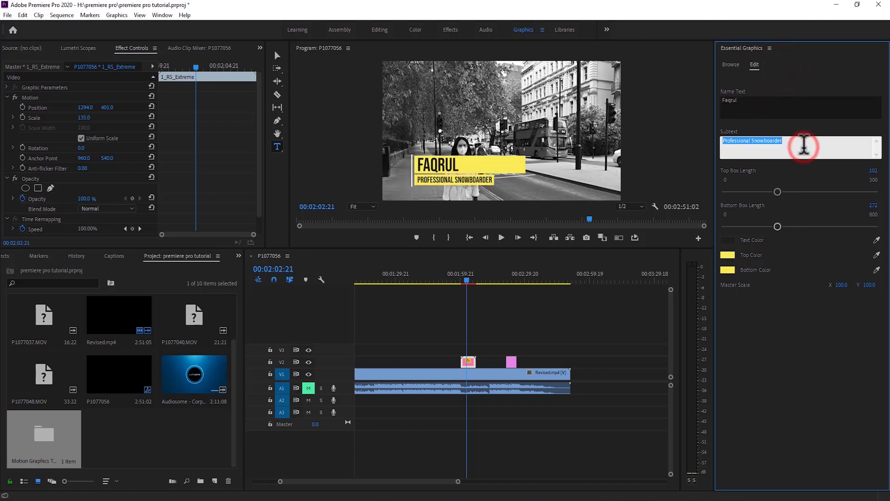
{"action": "type", "text": "Freelancer"}
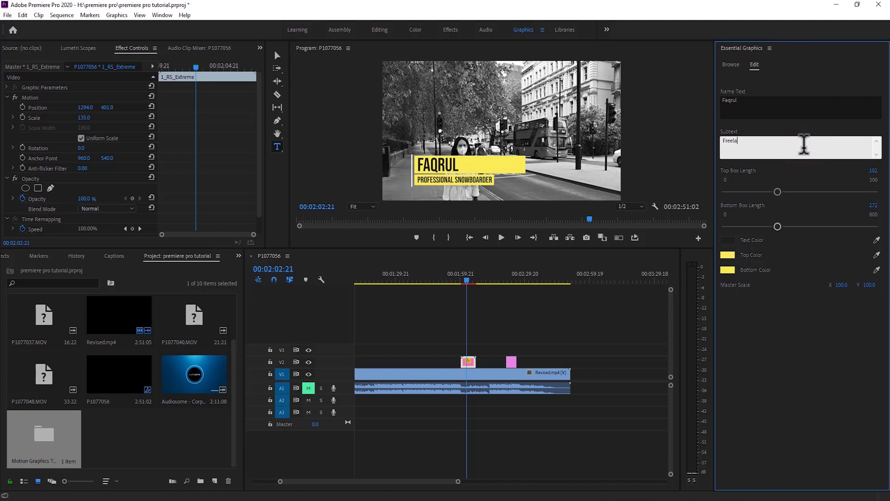
{"action": "left_click", "coordinate": [811, 414]}
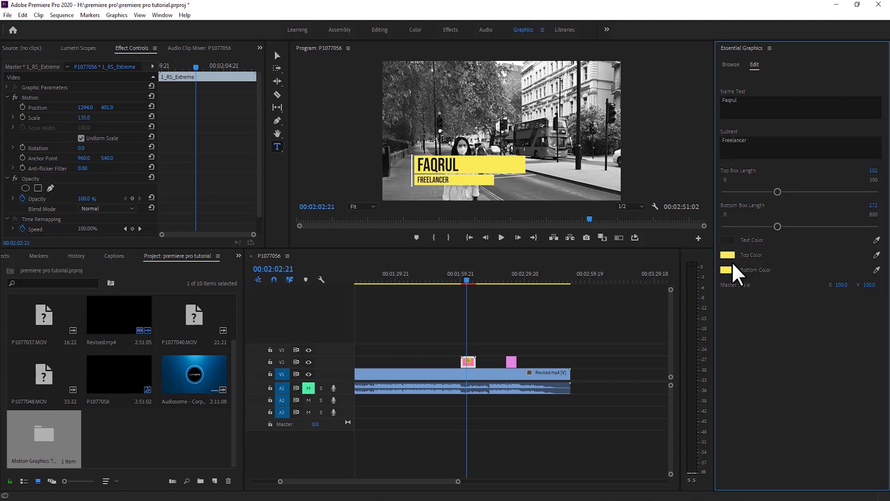
Step: Shorten the top and bottom yellow boxes to lengths 46 and 155
{"action": "left_click_drag", "start_coordinate": [778, 191], "coordinate": [772, 191]}
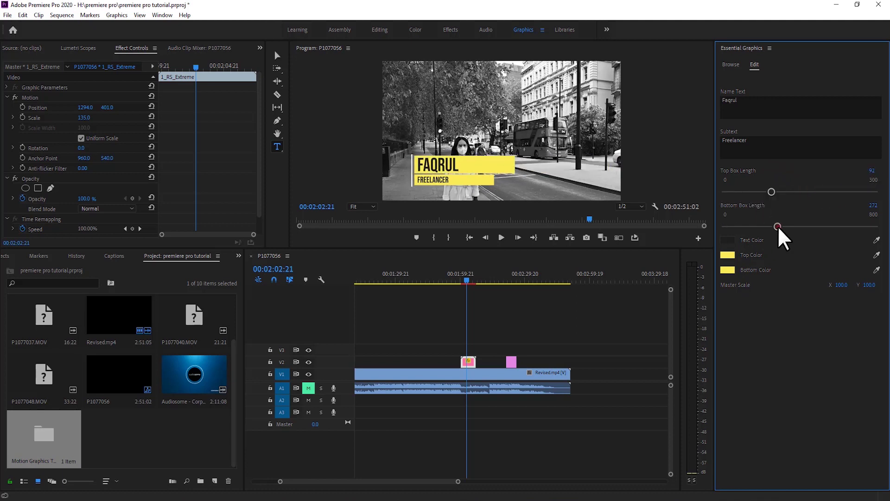
{"action": "left_click_drag", "start_coordinate": [777, 227], "coordinate": [773, 232]}
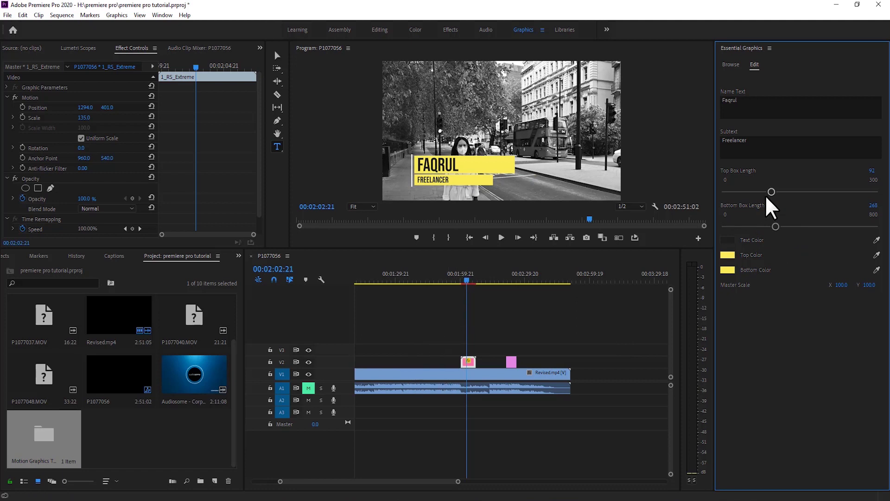
{"action": "left_click_drag", "start_coordinate": [772, 191], "coordinate": [752, 191]}
{"action": "left_click_drag", "start_coordinate": [776, 226], "coordinate": [755, 226]}
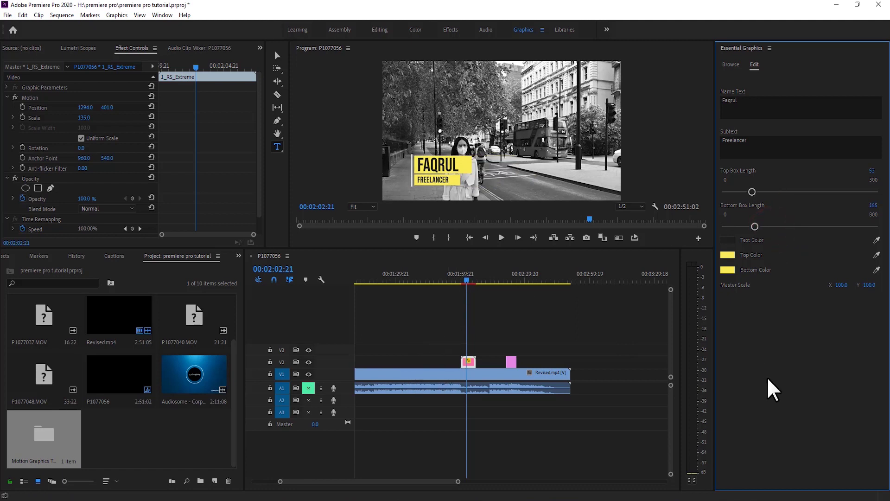
{"action": "left_click", "coordinate": [450, 277]}
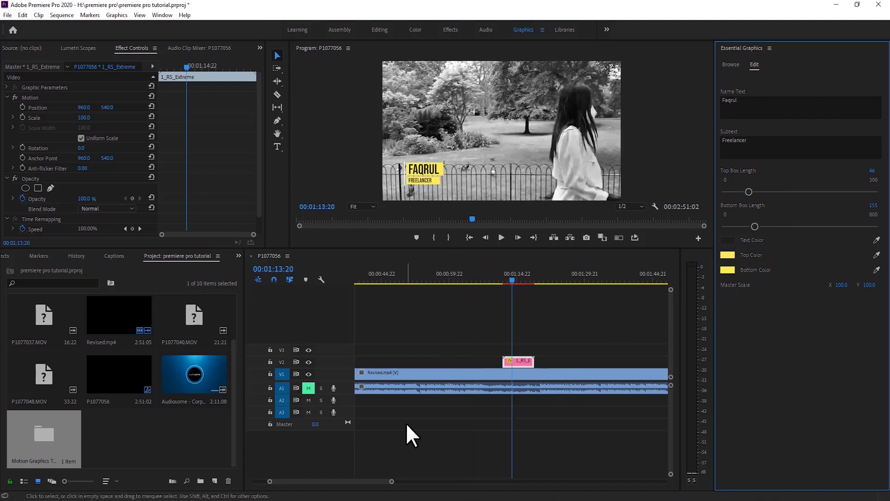
Step: Change the lower third's Top Color from yellow to white (FFFFFF)
{"action": "left_click", "coordinate": [728, 64]}
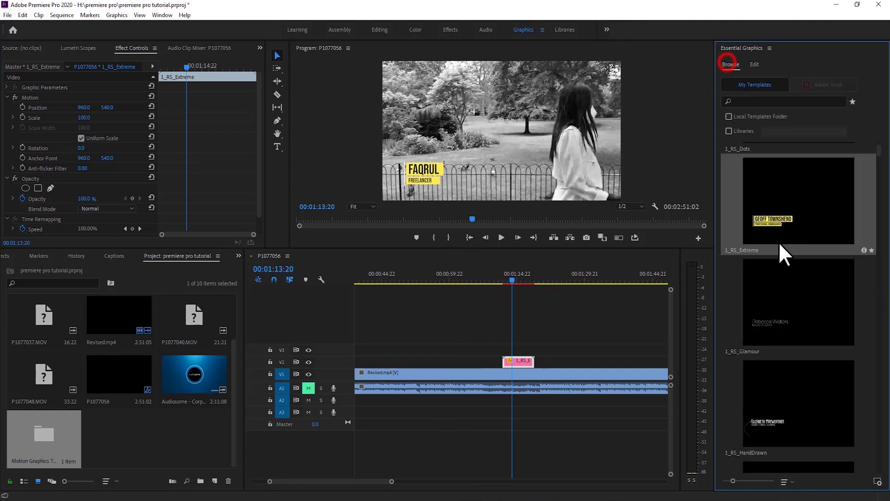
{"action": "scroll", "coordinate": [783, 339], "scroll_direction": "down", "scroll_amount": 3}
{"action": "mouse_move", "coordinate": [782, 338]}
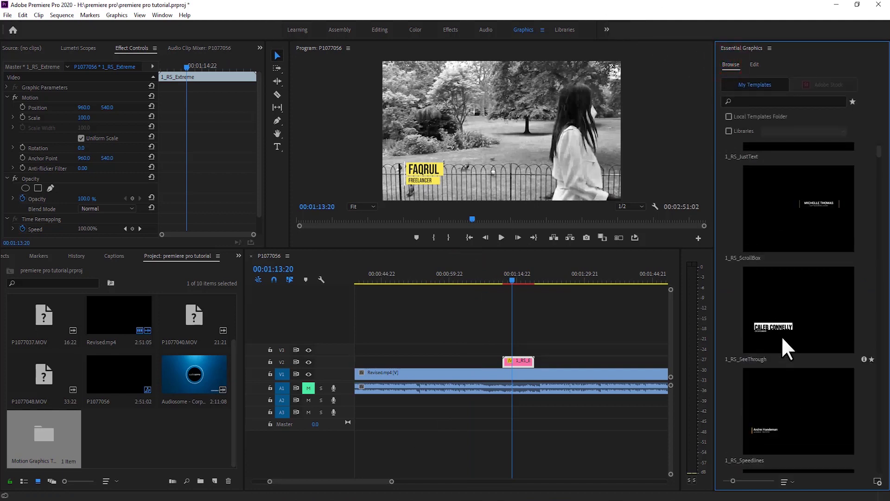
{"action": "scroll", "coordinate": [786, 311], "scroll_direction": "down", "scroll_amount": 3}
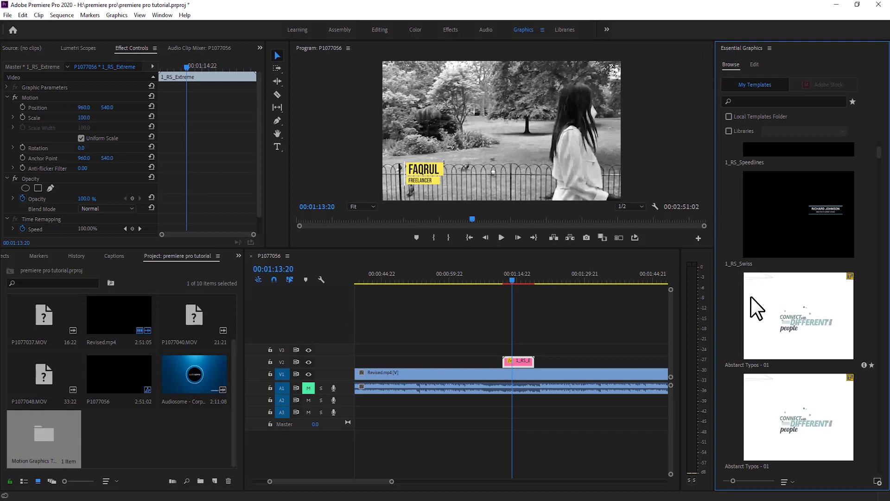
{"action": "left_click", "coordinate": [753, 65]}
{"action": "left_click", "coordinate": [727, 255]}
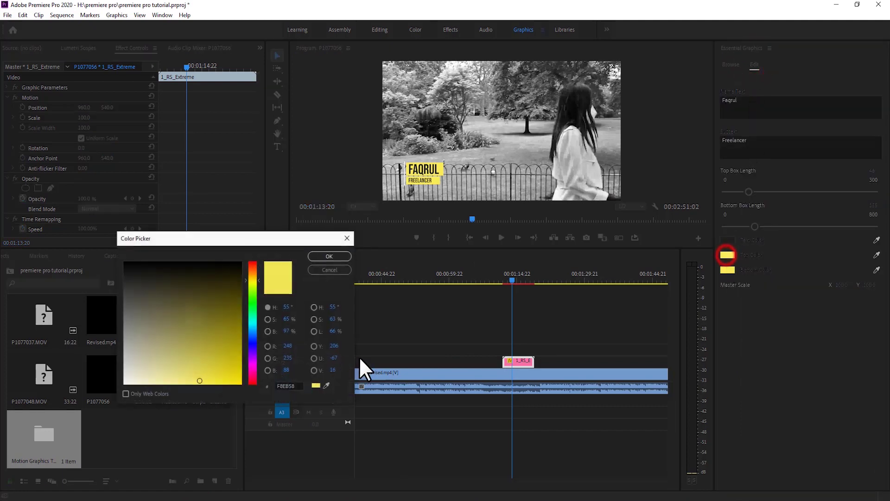
{"action": "left_click_drag", "start_coordinate": [162, 332], "coordinate": [97, 389]}
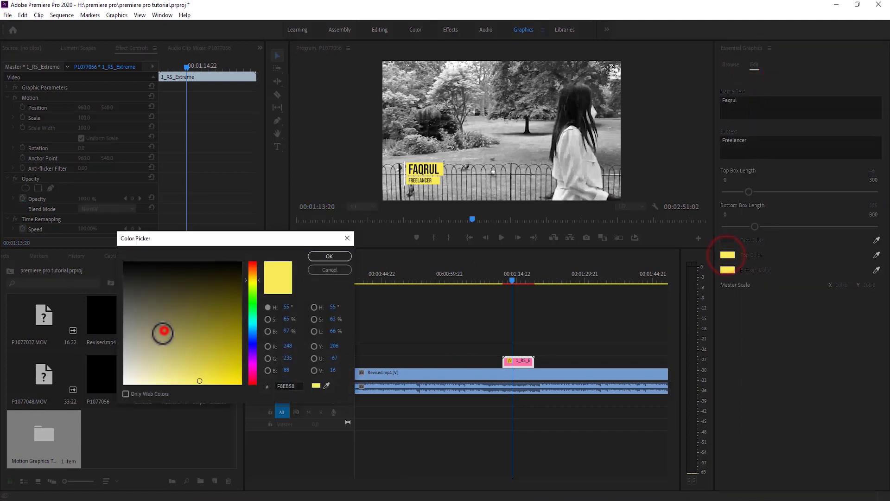
{"action": "left_click", "coordinate": [331, 256]}
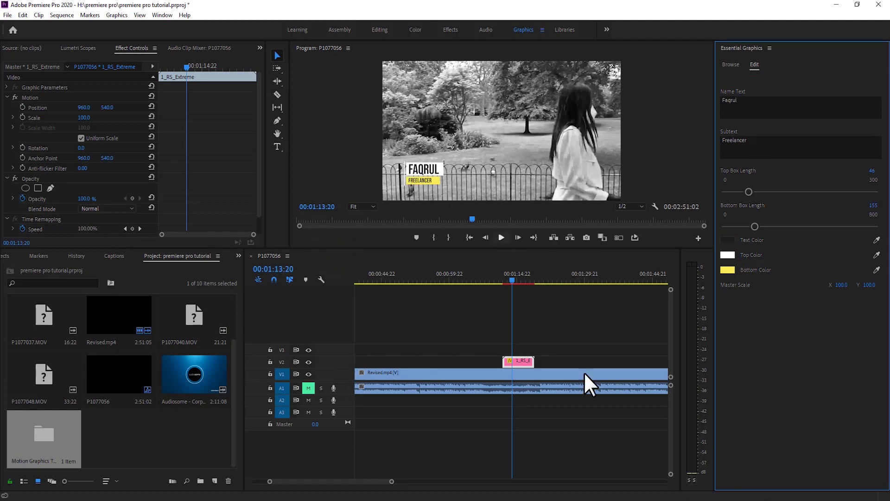
{"action": "left_click", "coordinate": [499, 275]}
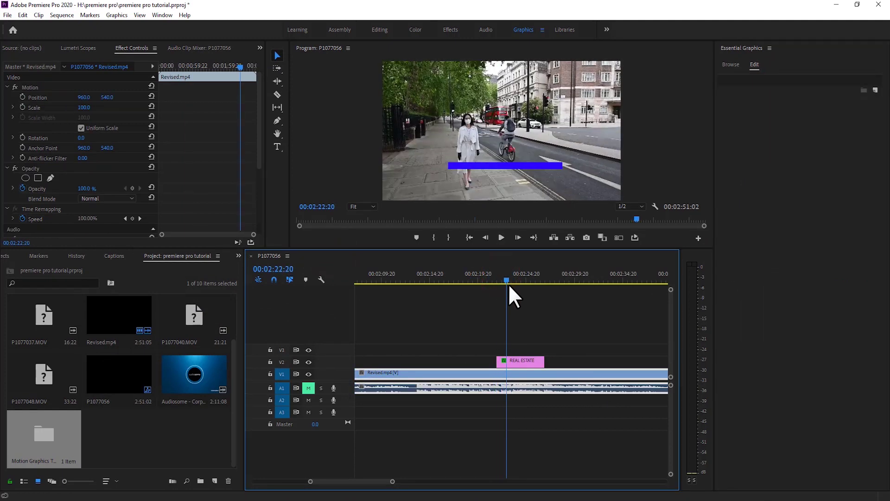
Step: Select the REAL ESTATE clip's text mask and drag it down below the lettering
{"action": "left_click_drag", "start_coordinate": [497, 274], "coordinate": [513, 286]}
{"action": "mouse_move", "coordinate": [392, 482]}
{"action": "left_mouse_down"}
{"action": "mouse_move", "coordinate": [348, 483]}
{"action": "mouse_move", "coordinate": [363, 481]}
{"action": "left_mouse_up"}
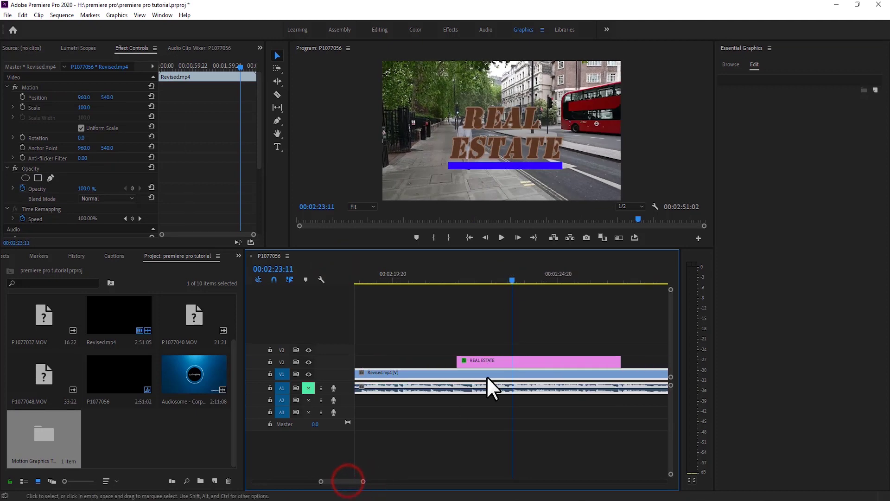
{"action": "left_click", "coordinate": [499, 364]}
{"action": "scroll", "coordinate": [140, 160], "scroll_direction": "down", "scroll_amount": 2}
{"action": "left_click", "coordinate": [54, 160]}
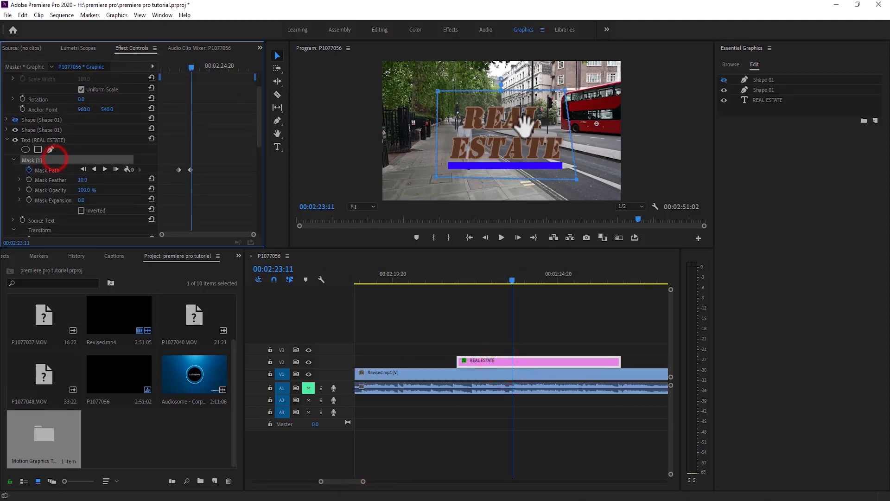
{"action": "left_click_drag", "start_coordinate": [523, 127], "coordinate": [527, 199]}
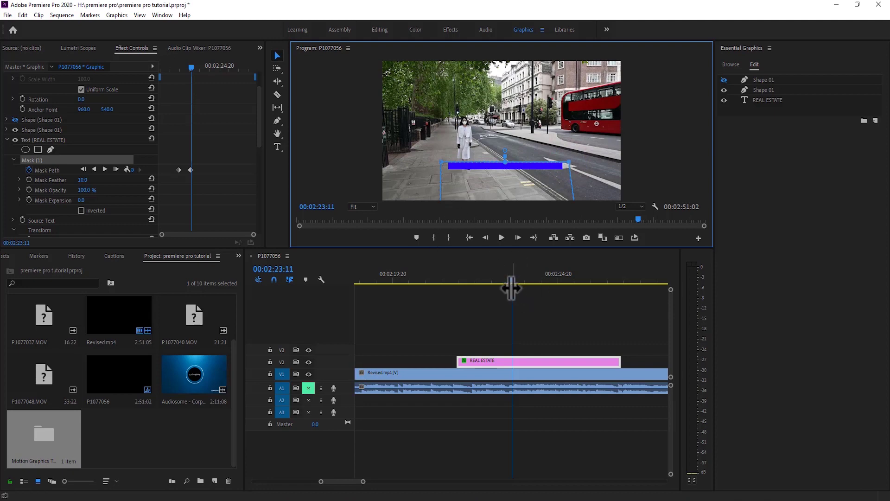
Step: Delete the Mask Path keyframes at 00:02:22:22
{"action": "mouse_move", "coordinate": [509, 280]}
{"action": "left_mouse_down"}
{"action": "mouse_move", "coordinate": [467, 286]}
{"action": "mouse_move", "coordinate": [493, 294]}
{"action": "left_mouse_up"}
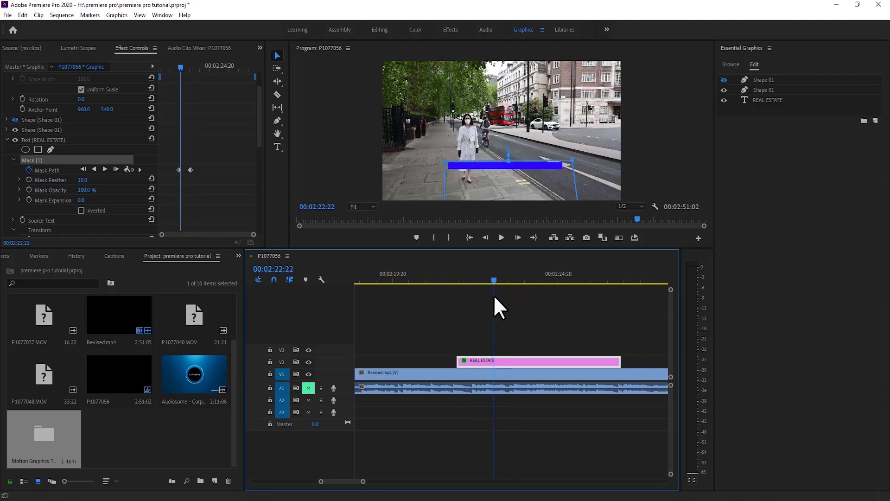
{"action": "left_click", "coordinate": [495, 366]}
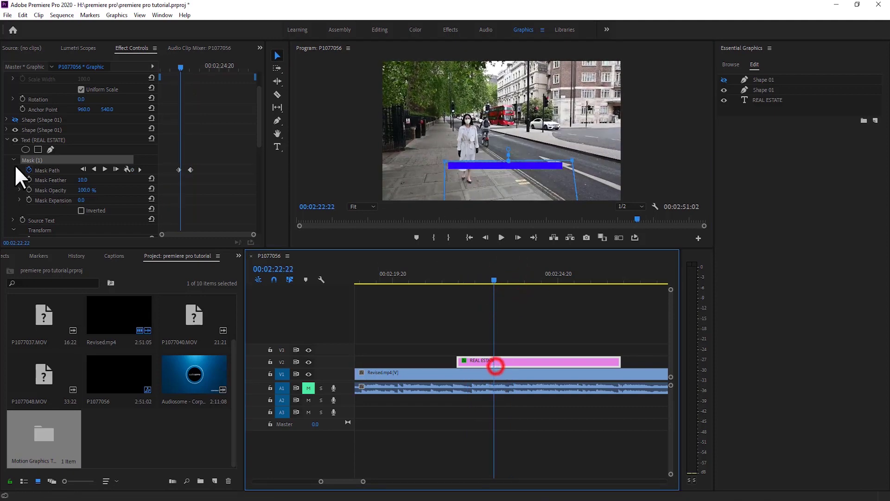
{"action": "left_click", "coordinate": [181, 170]}
{"action": "key", "text": "Delete"}
Step: Drag the mask onto the blue bar, tick Inverted, and park the playhead at 00:02:23:07
{"action": "left_click", "coordinate": [210, 175]}
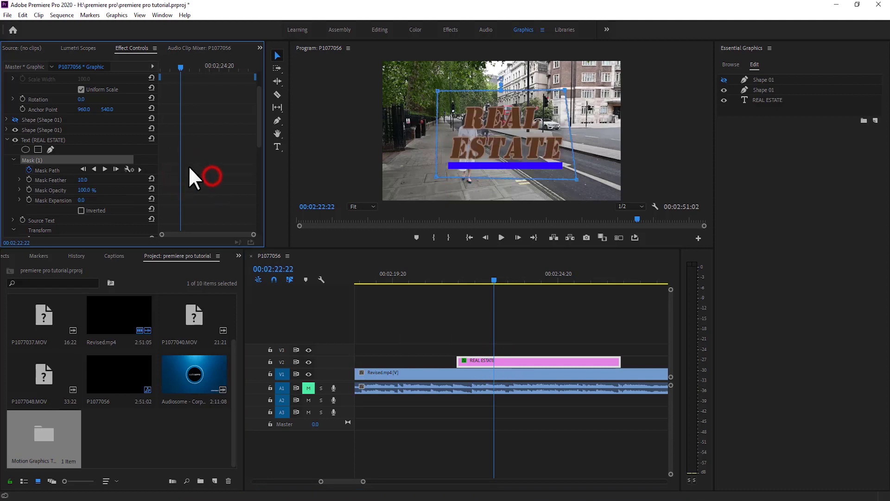
{"action": "left_click_drag", "start_coordinate": [507, 125], "coordinate": [510, 197]}
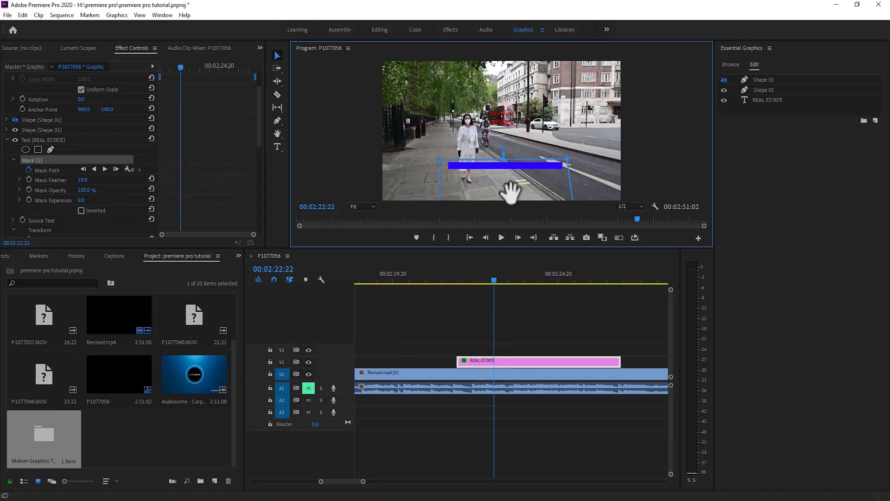
{"action": "left_click", "coordinate": [439, 163]}
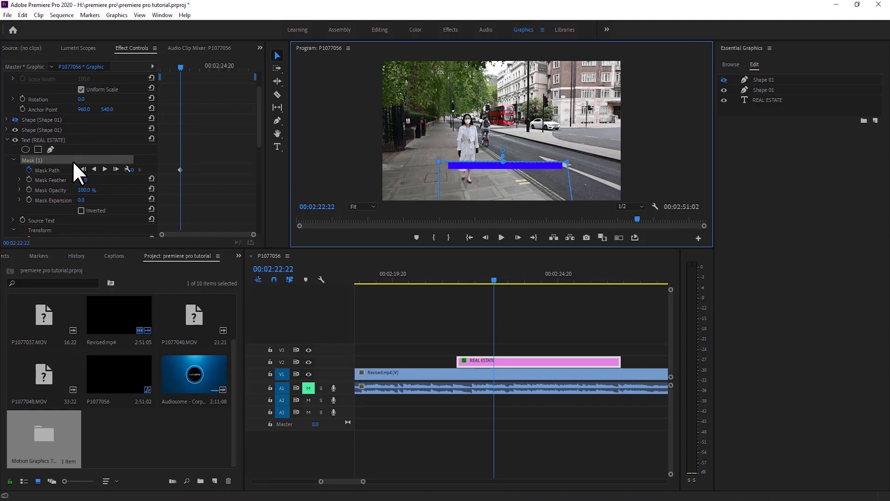
{"action": "left_click", "coordinate": [80, 211]}
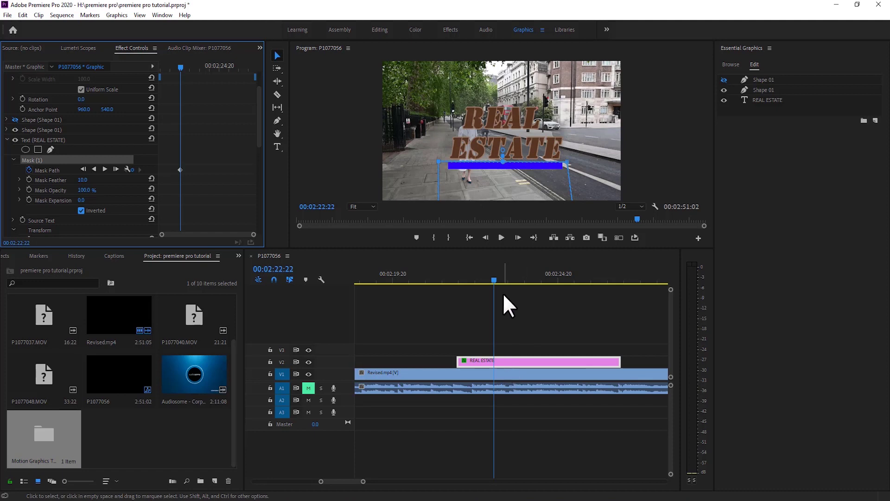
{"action": "left_click", "coordinate": [498, 280]}
{"action": "left_click_drag", "start_coordinate": [500, 281], "coordinate": [507, 285]}
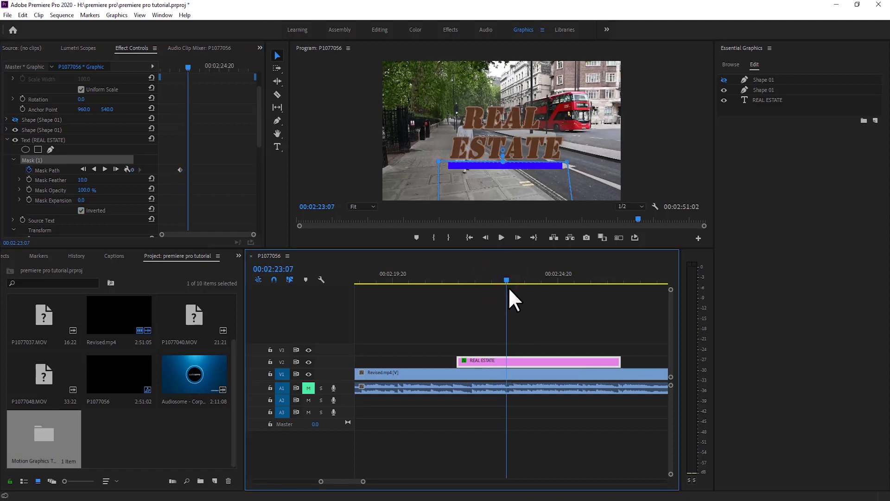
{"action": "left_click", "coordinate": [495, 360]}
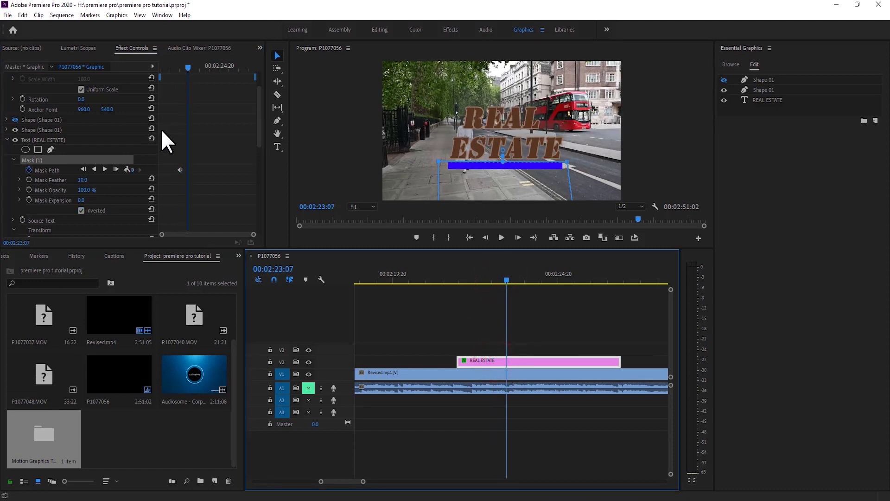
{"action": "scroll", "coordinate": [216, 137], "scroll_direction": "down", "scroll_amount": 2}
Step: Keyframe the REAL ESTATE text Position from Y 780 at 00:02:22:20 to Y 293 at 00:02:23:07
{"action": "left_click", "coordinate": [25, 107]}
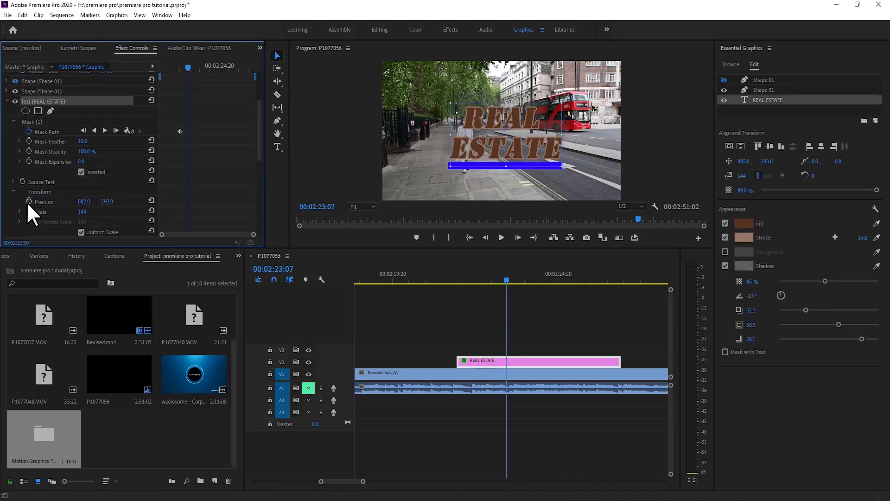
{"action": "left_click", "coordinate": [28, 202]}
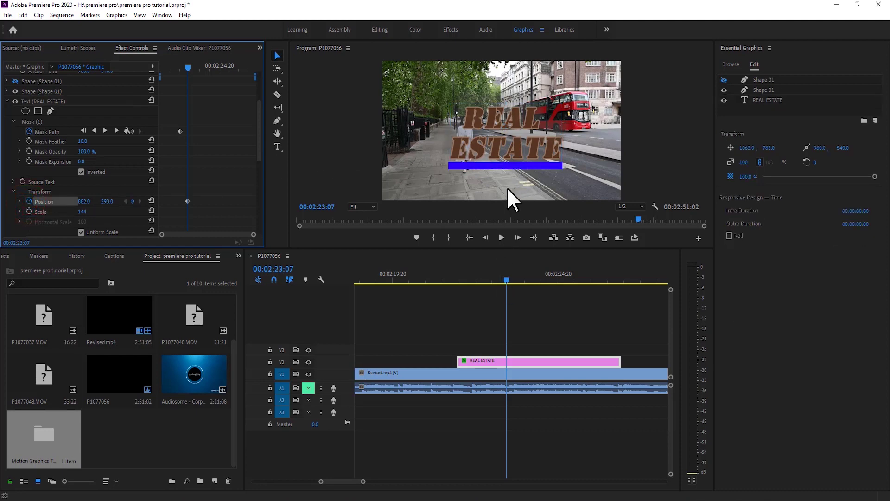
{"action": "left_click_drag", "start_coordinate": [507, 280], "coordinate": [493, 288]}
{"action": "left_click", "coordinate": [107, 201]}
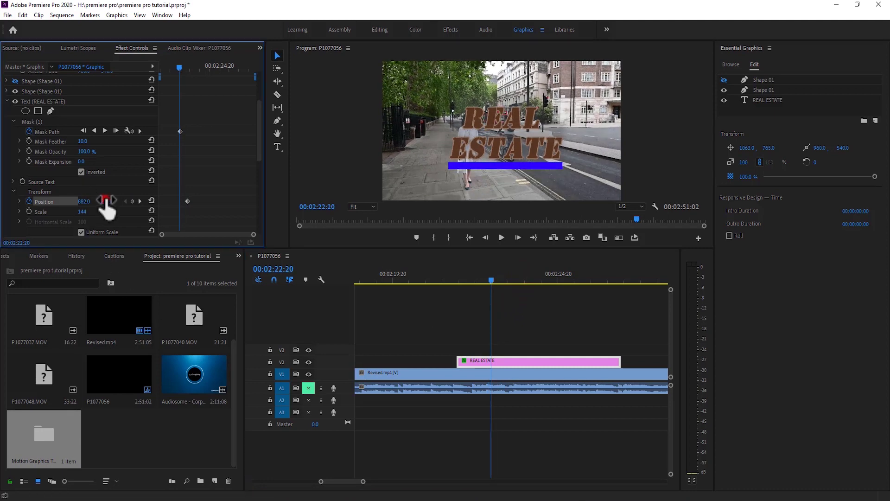
{"action": "left_click_drag", "start_coordinate": [107, 201], "coordinate": [116, 201]}
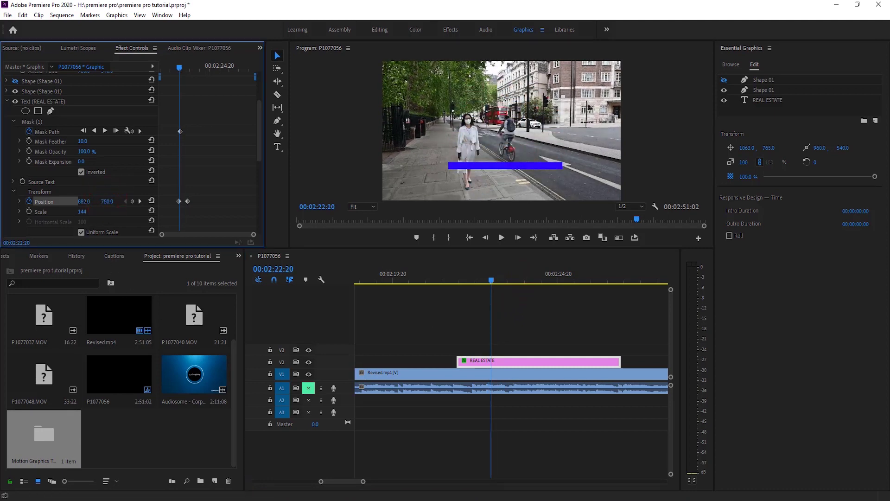
{"action": "left_click_drag", "start_coordinate": [484, 273], "coordinate": [456, 284]}
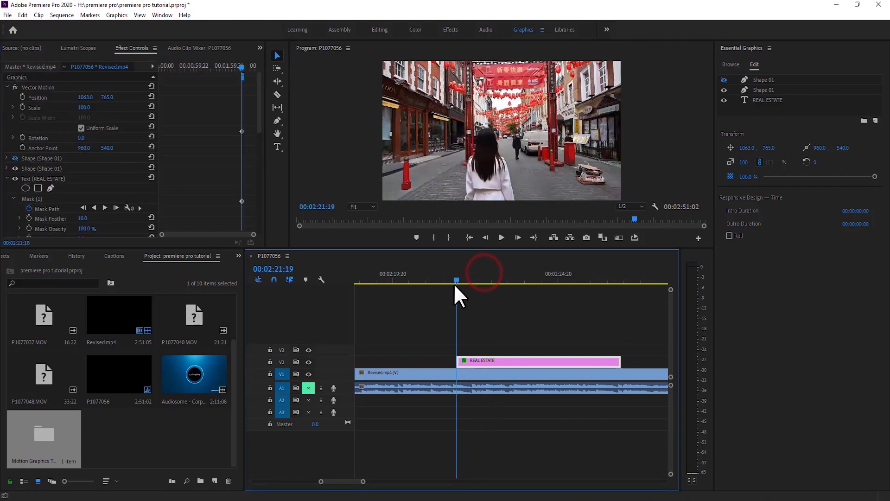
Step: Preview the rise, then drag the end Position keyframe slightly later
{"action": "key", "text": "space"}
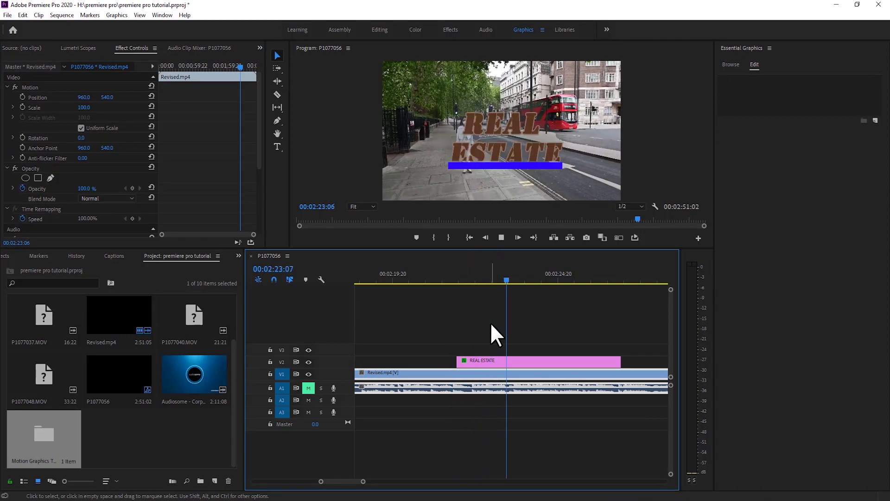
{"action": "left_click", "coordinate": [474, 280]}
{"action": "left_click", "coordinate": [504, 360]}
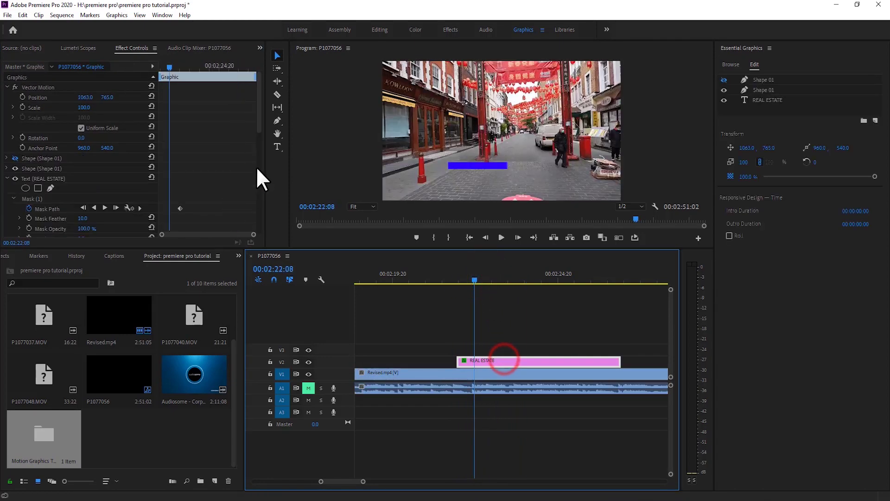
{"action": "left_click", "coordinate": [255, 123]}
{"action": "scroll", "coordinate": [255, 123], "scroll_direction": "down", "scroll_amount": 5}
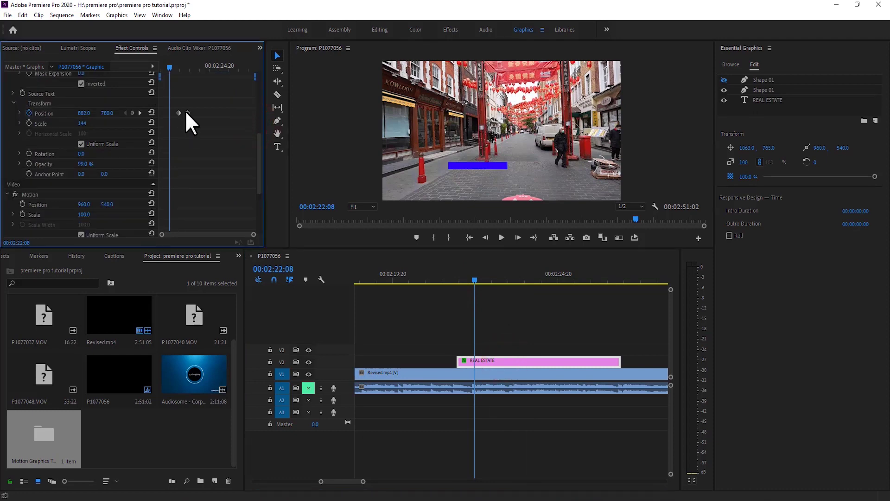
{"action": "left_click_drag", "start_coordinate": [187, 112], "coordinate": [197, 112]}
Step: Play the title animation again from before it starts and review it around 00:02:22:19
{"action": "key", "text": "space"}
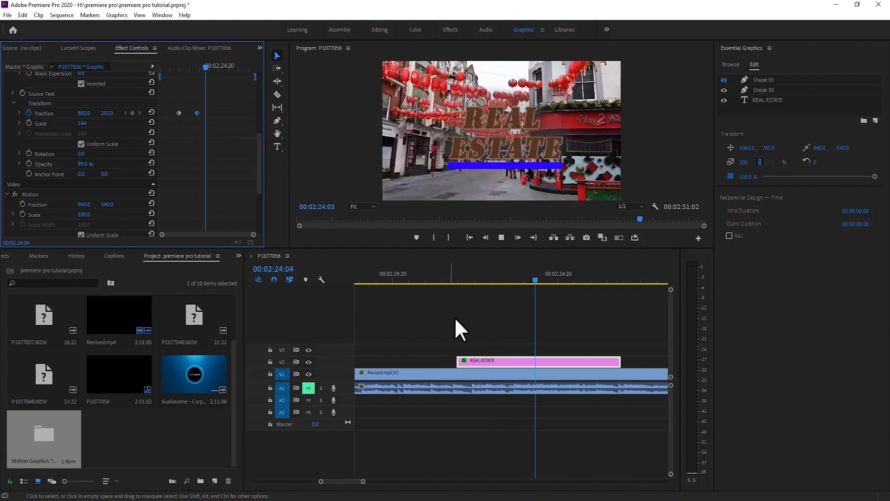
{"action": "left_click", "coordinate": [447, 279]}
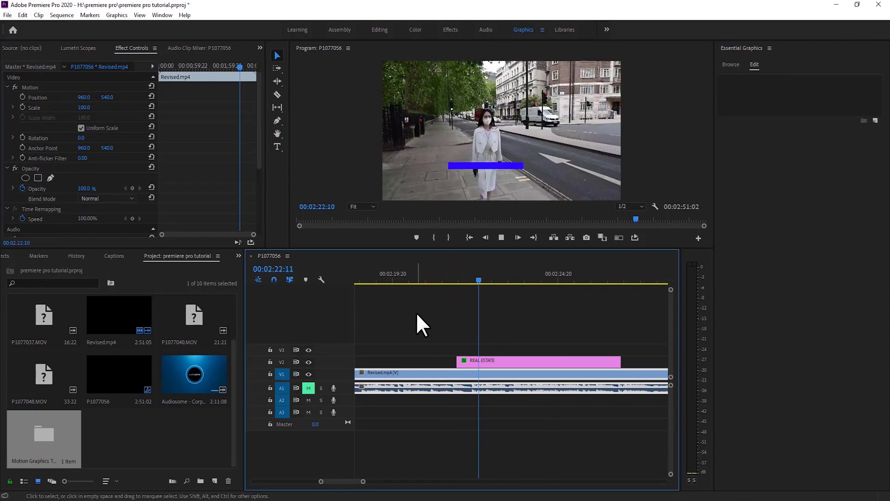
{"action": "left_click", "coordinate": [450, 280]}
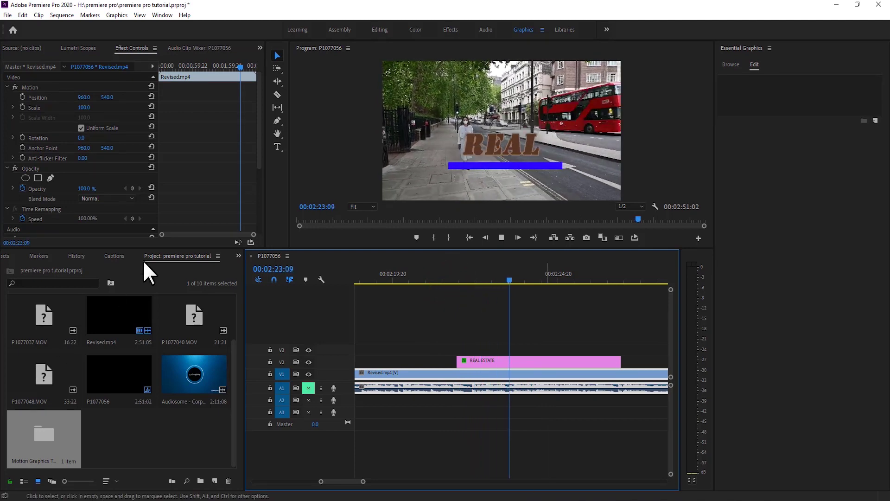
{"action": "key", "text": "space"}
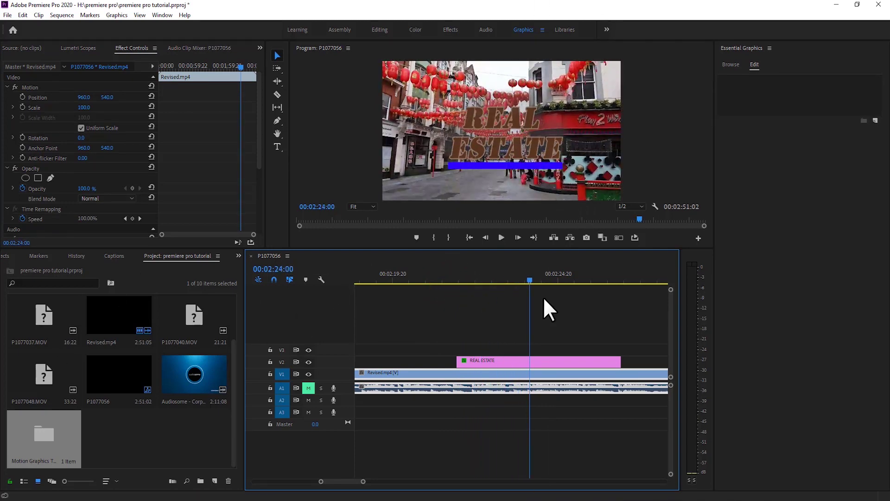
{"action": "left_click_drag", "start_coordinate": [463, 280], "coordinate": [489, 280]}
{"action": "left_click", "coordinate": [441, 330]}
{"action": "left_click", "coordinate": [478, 360]}
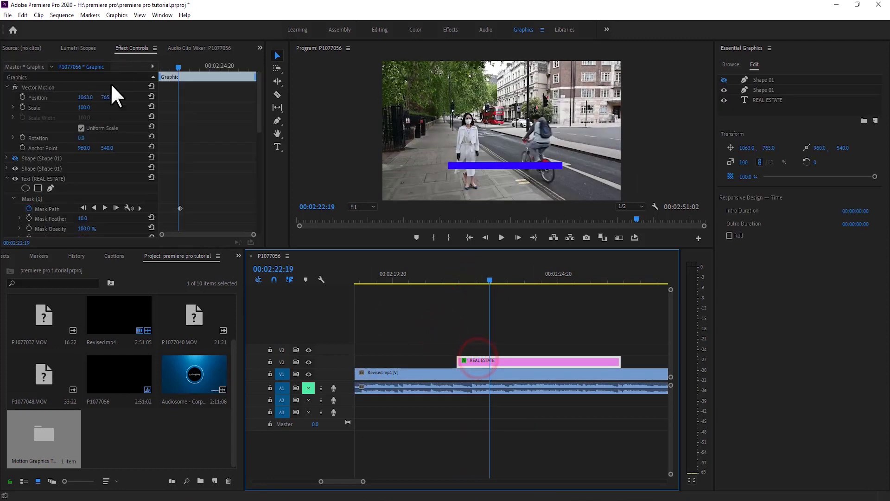
Step: Export the REAL ESTATE title as a Motion Graphics Template named 'template 1' to Local Templates Folder
{"action": "left_click", "coordinate": [118, 12]}
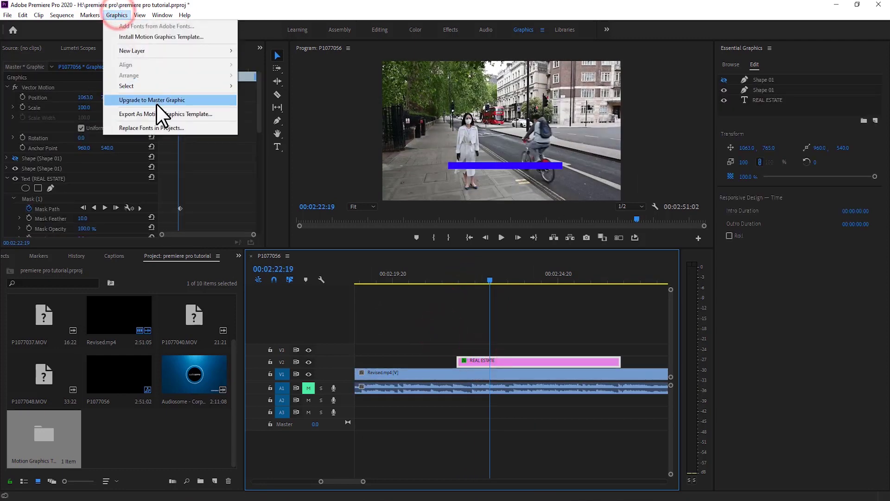
{"action": "left_click", "coordinate": [169, 115]}
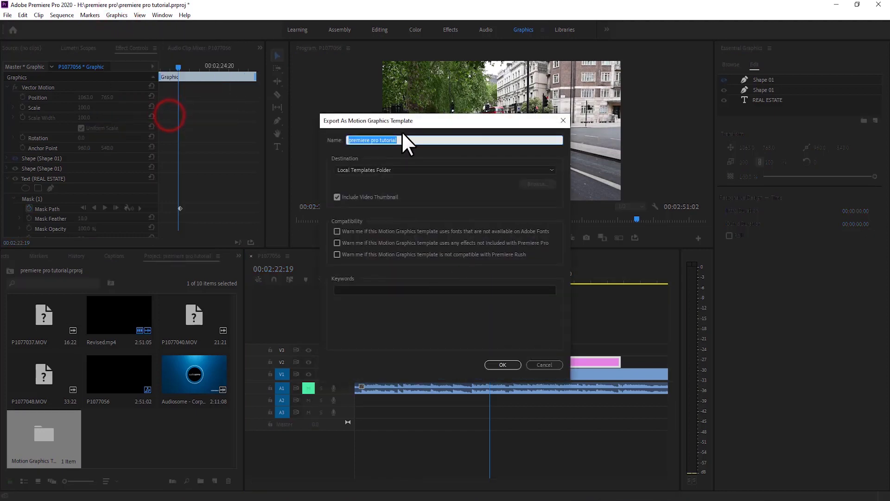
{"action": "type", "text": "template 1"}
{"action": "left_click", "coordinate": [503, 365]}
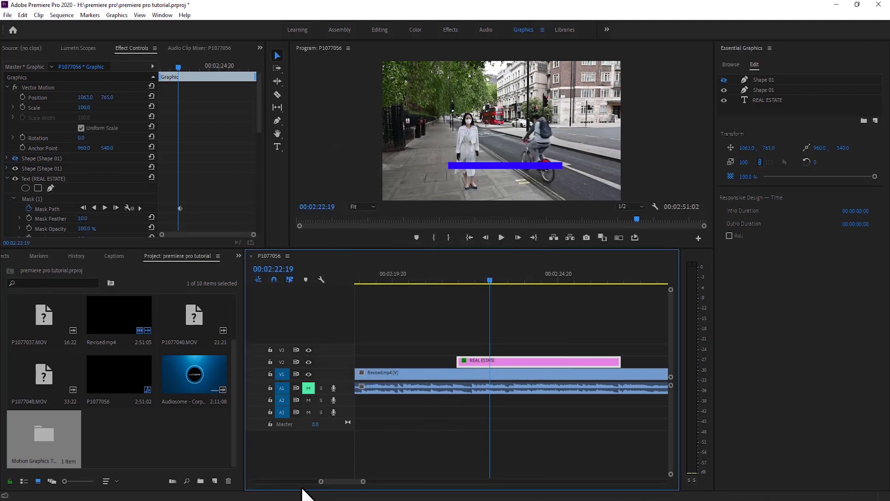
Step: Zoom the timeline out to the full sequence and switch to the Editing workspace
{"action": "left_click_drag", "start_coordinate": [363, 481], "coordinate": [463, 479]}
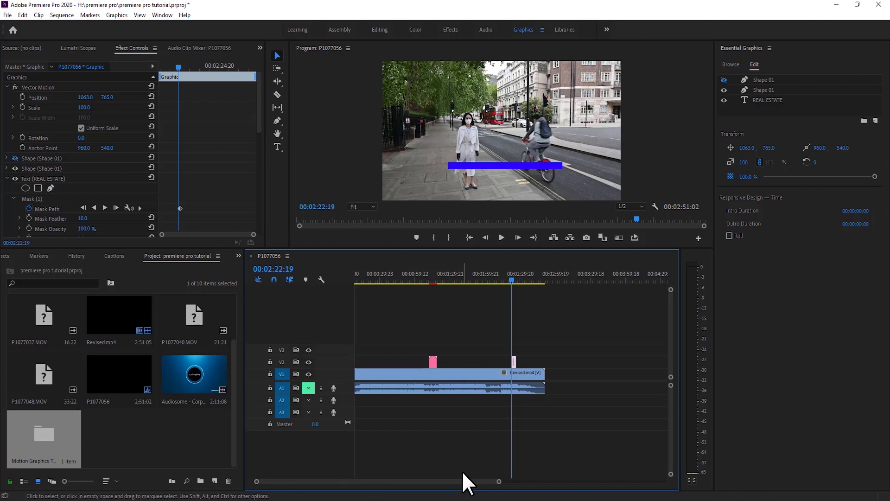
{"action": "left_click", "coordinate": [386, 27]}
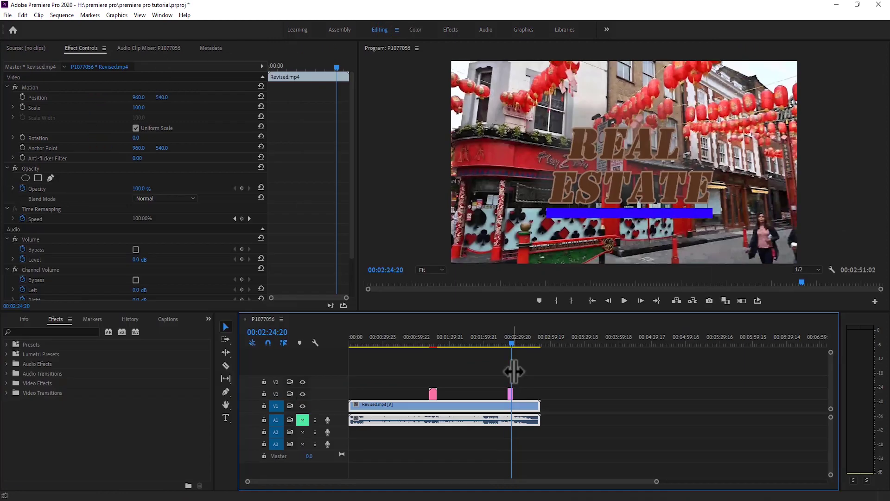